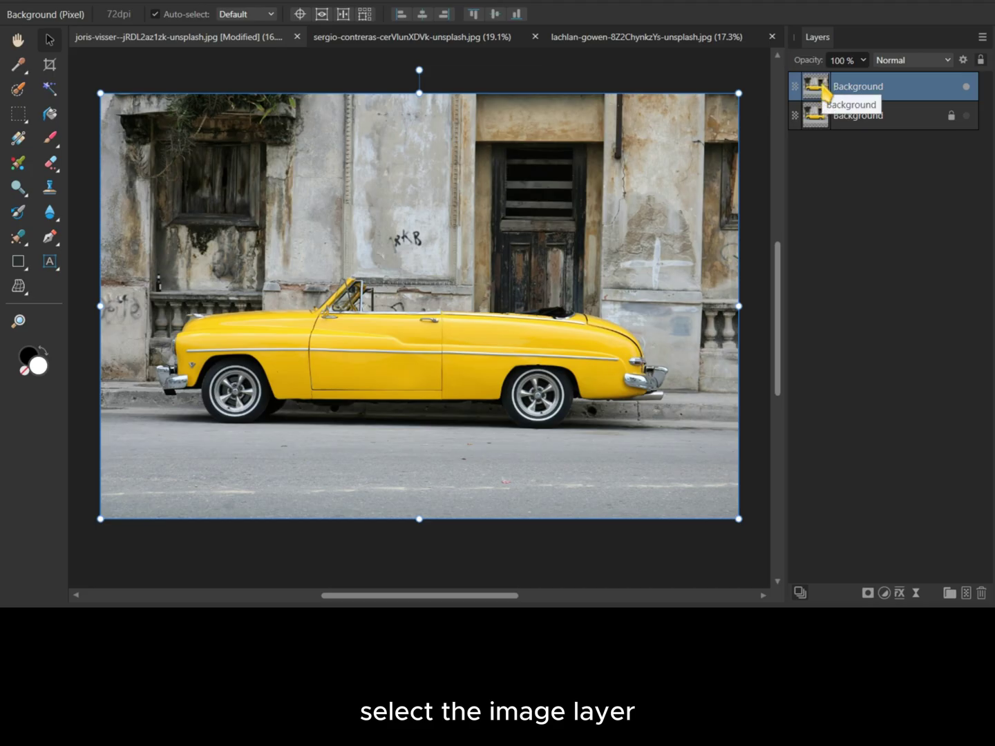
Add an HSL Shift adjustment above the car photo's top Background layer and move its dialog higher
{"action": "left_click", "coordinate": [824, 88]}
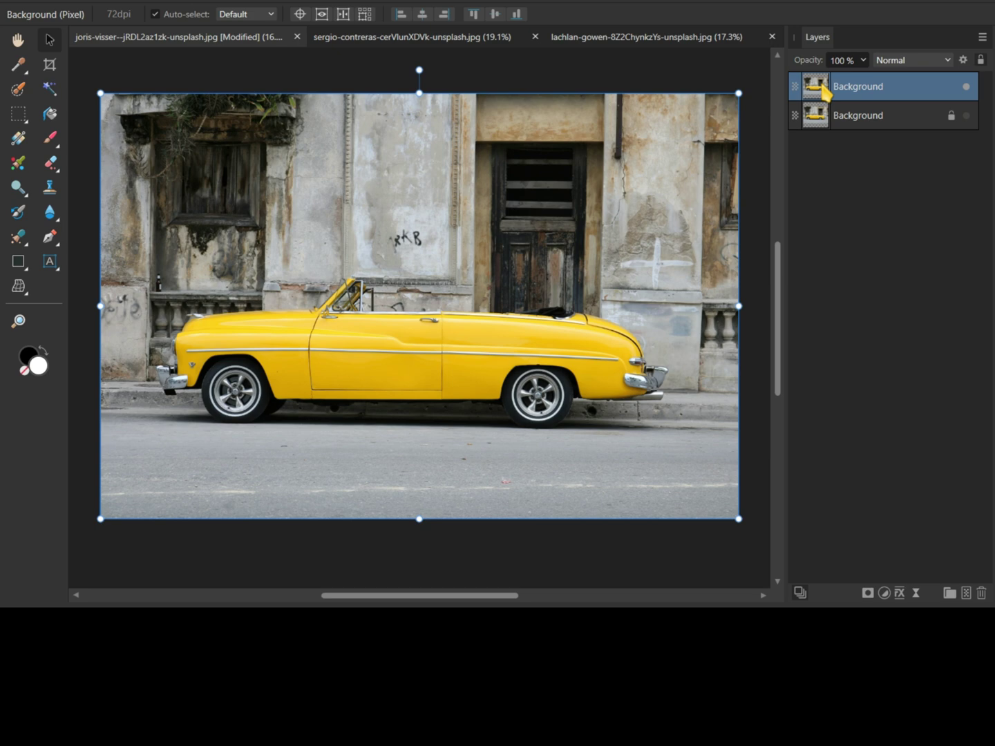
{"action": "left_click", "coordinate": [884, 593]}
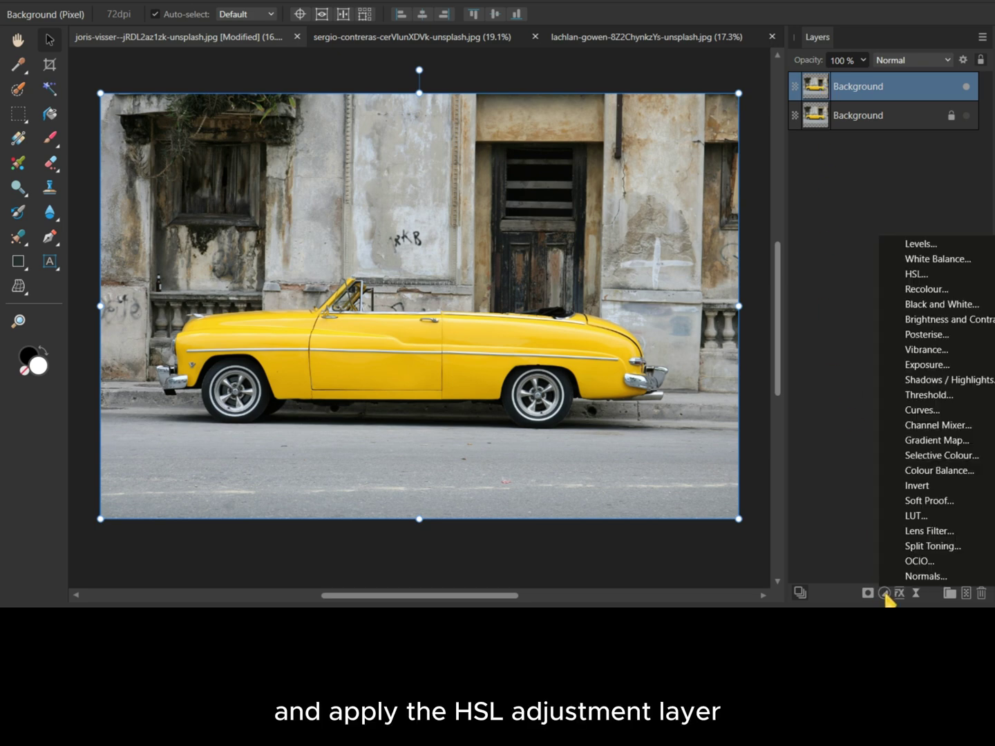
{"action": "left_click", "coordinate": [932, 275]}
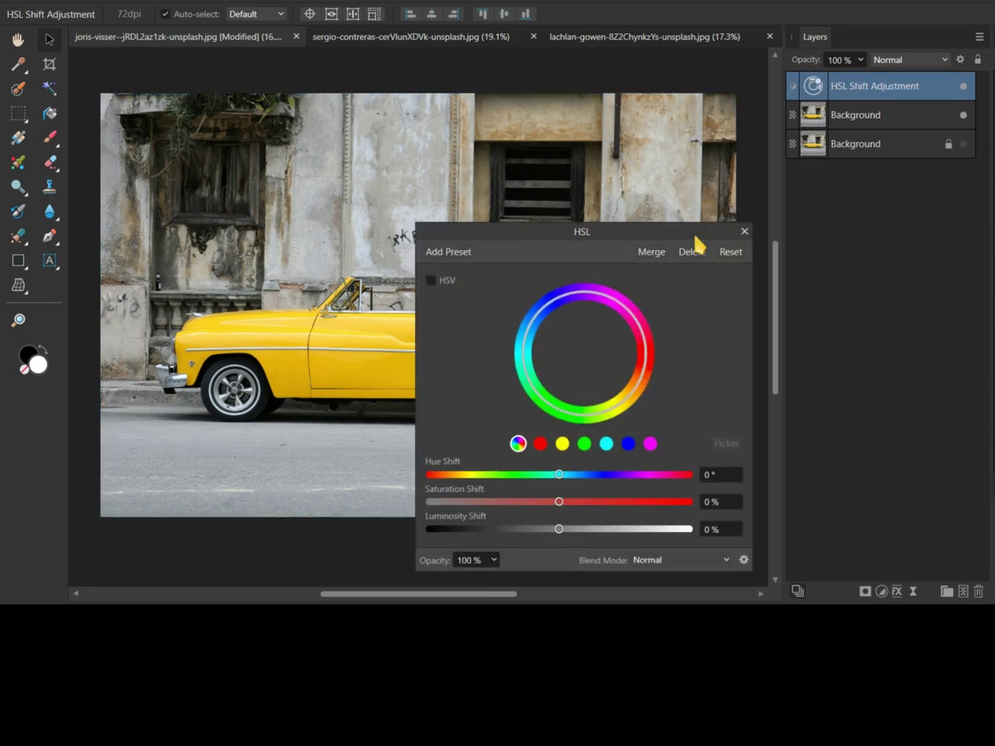
{"action": "left_click_drag", "start_coordinate": [695, 234], "coordinate": [695, 63]}
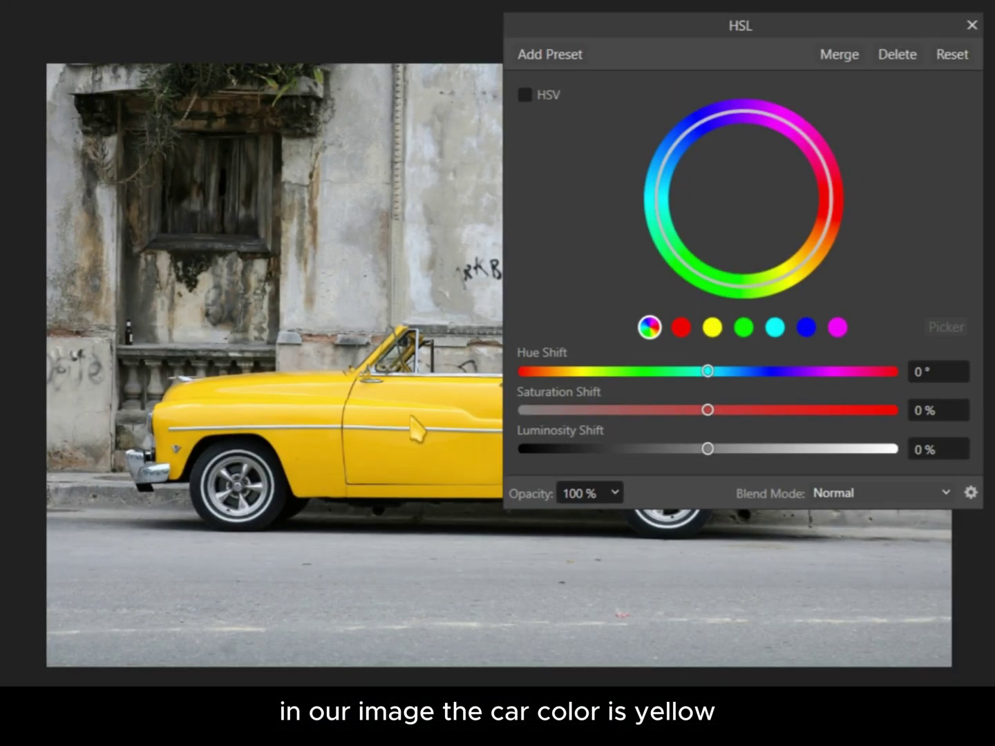
Trial a hue shift on the yellow range, reset it to 0, then delete the HSL adjustment
{"action": "left_click", "coordinate": [713, 328]}
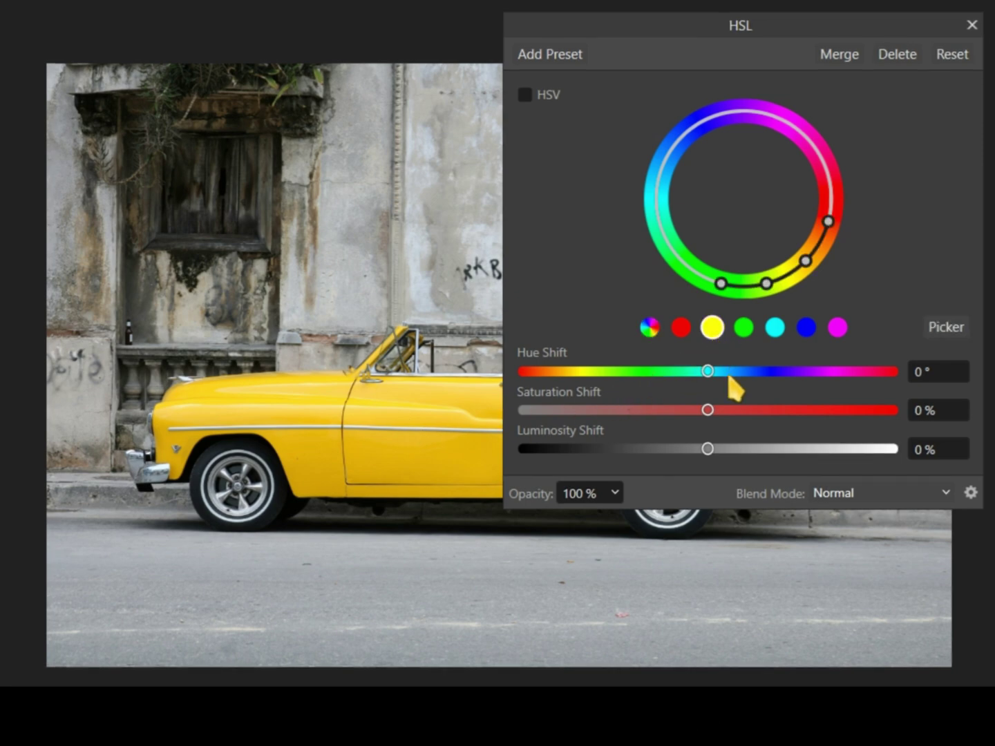
{"action": "mouse_move", "coordinate": [728, 377]}
{"action": "left_mouse_down"}
{"action": "mouse_move", "coordinate": [816, 371]}
{"action": "mouse_move", "coordinate": [624, 373]}
{"action": "left_mouse_up"}
{"action": "double_click", "coordinate": [624, 373]}
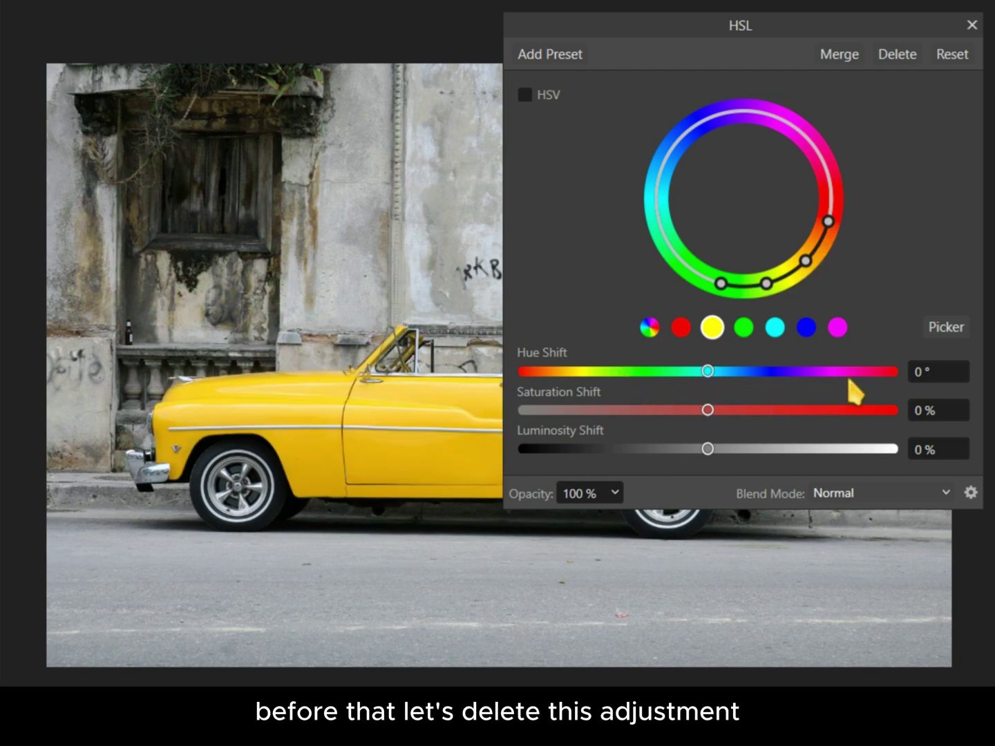
{"action": "left_click", "coordinate": [898, 56]}
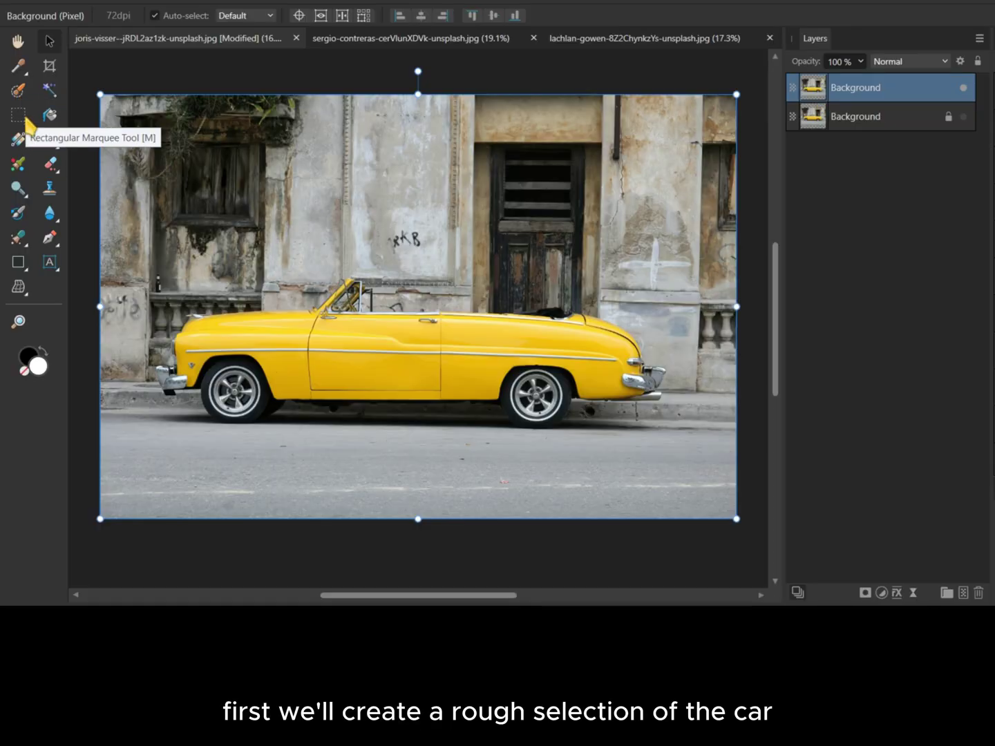
Roughly select the car with Freehand Selection and Selection Brush, then add a masked HSL adjustment
{"action": "left_click", "coordinate": [18, 114]}
{"action": "left_click", "coordinate": [87, 198]}
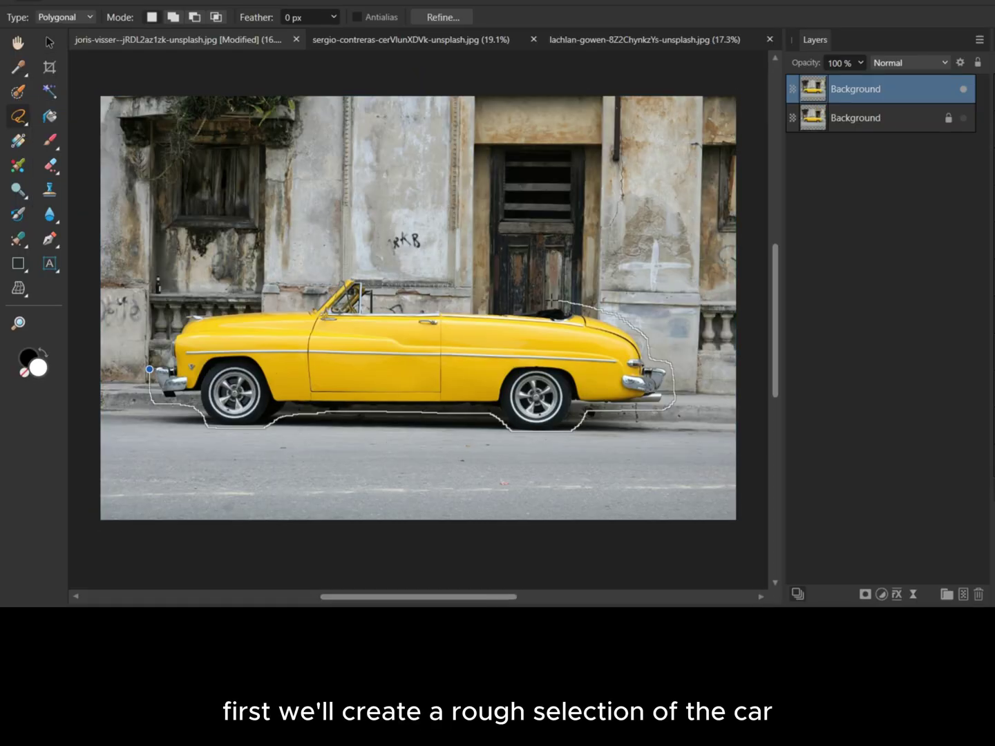
{"action": "key", "text": "w"}
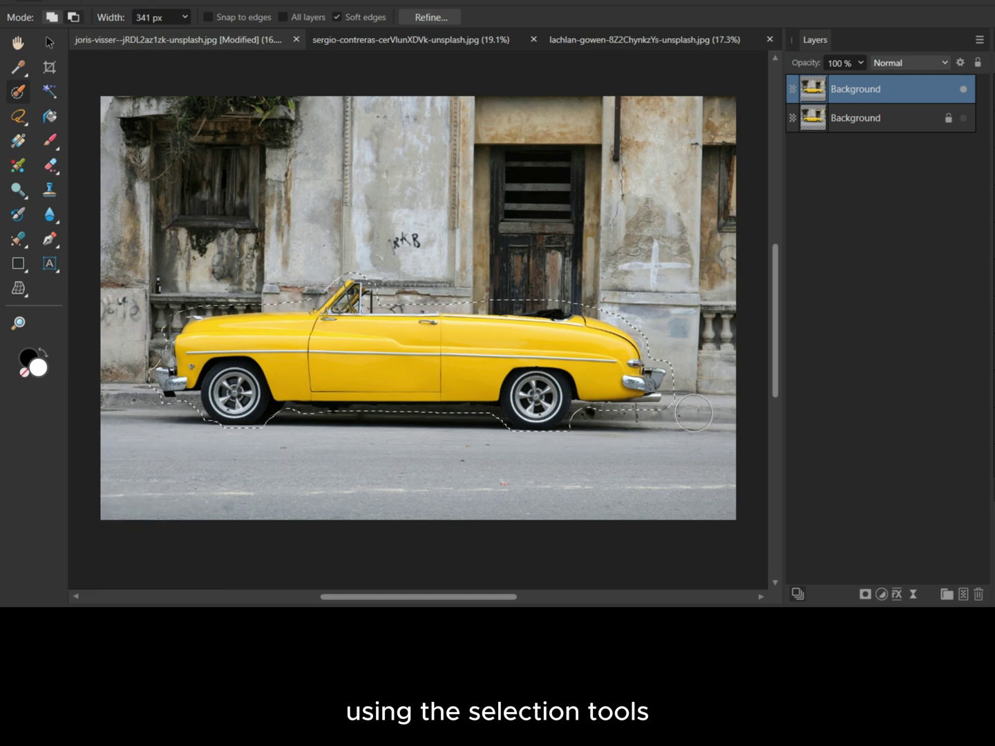
{"action": "left_click", "coordinate": [50, 42]}
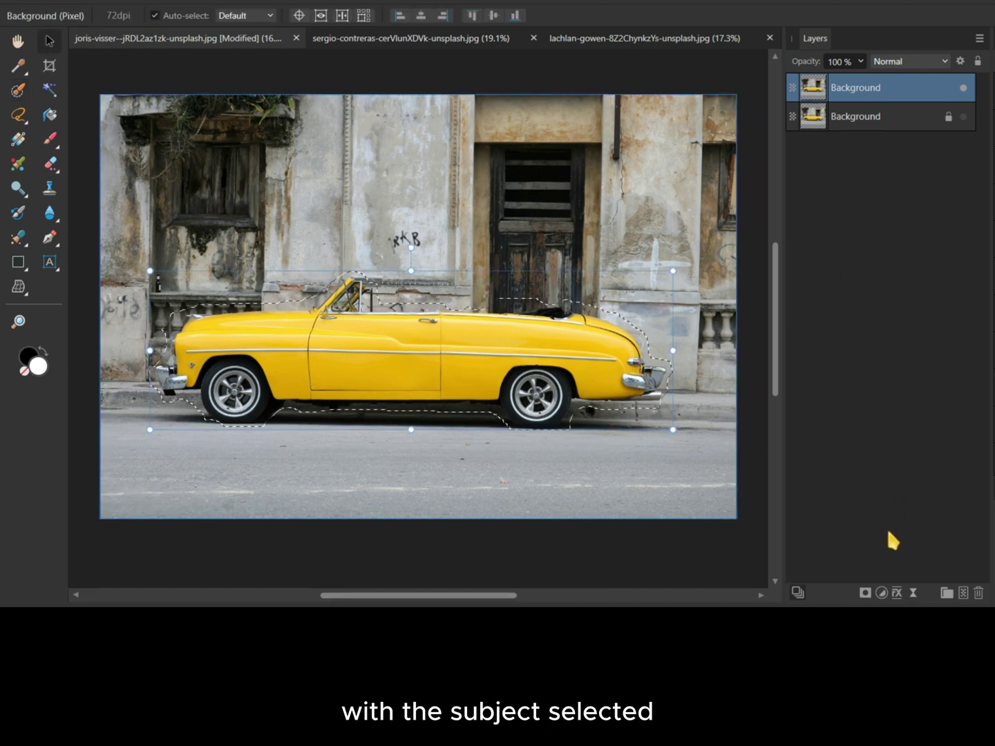
{"action": "left_click", "coordinate": [882, 594]}
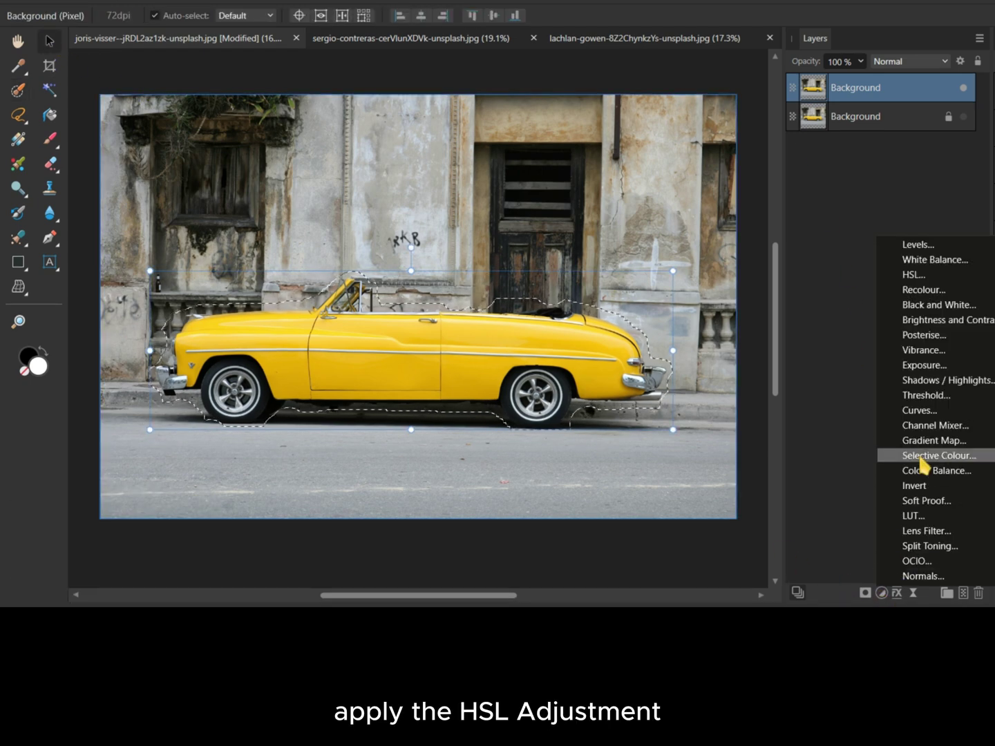
{"action": "left_click", "coordinate": [931, 280]}
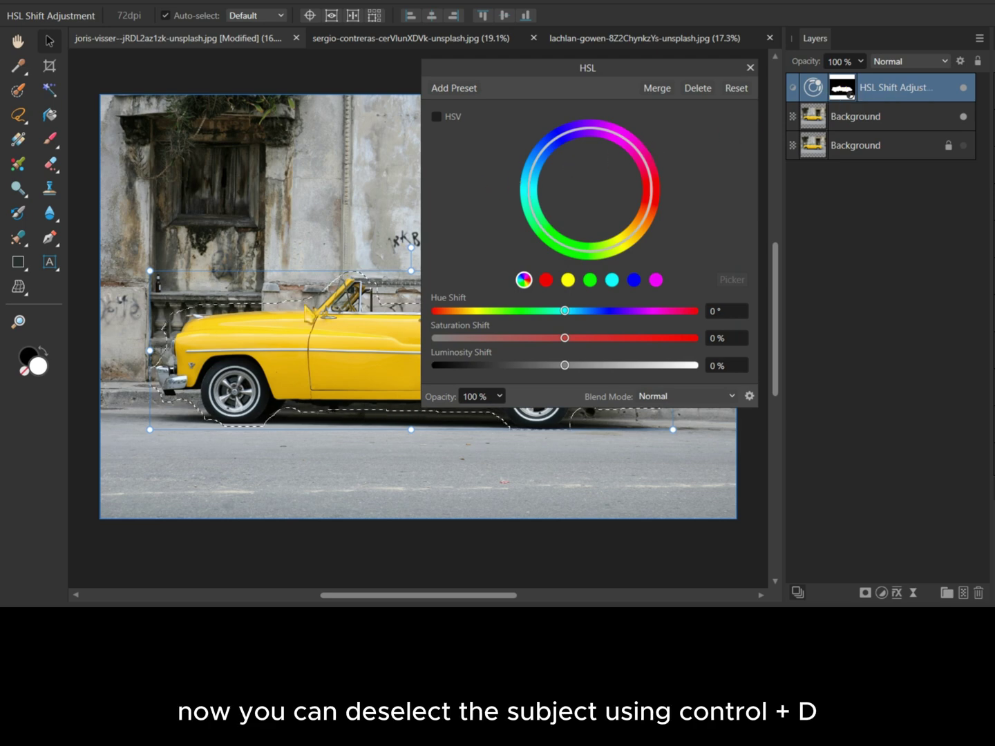
Deselect, sample the car's yellow, shift its hue to green and lower the saturation
{"action": "key", "text": "ctrl+d"}
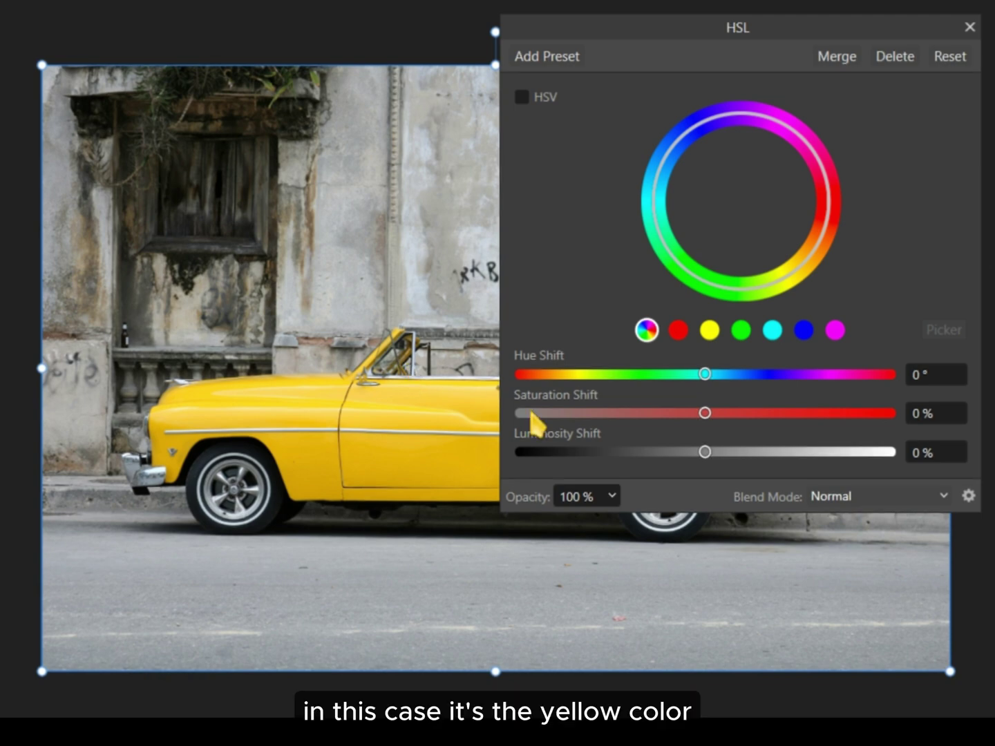
{"action": "left_click", "coordinate": [714, 333]}
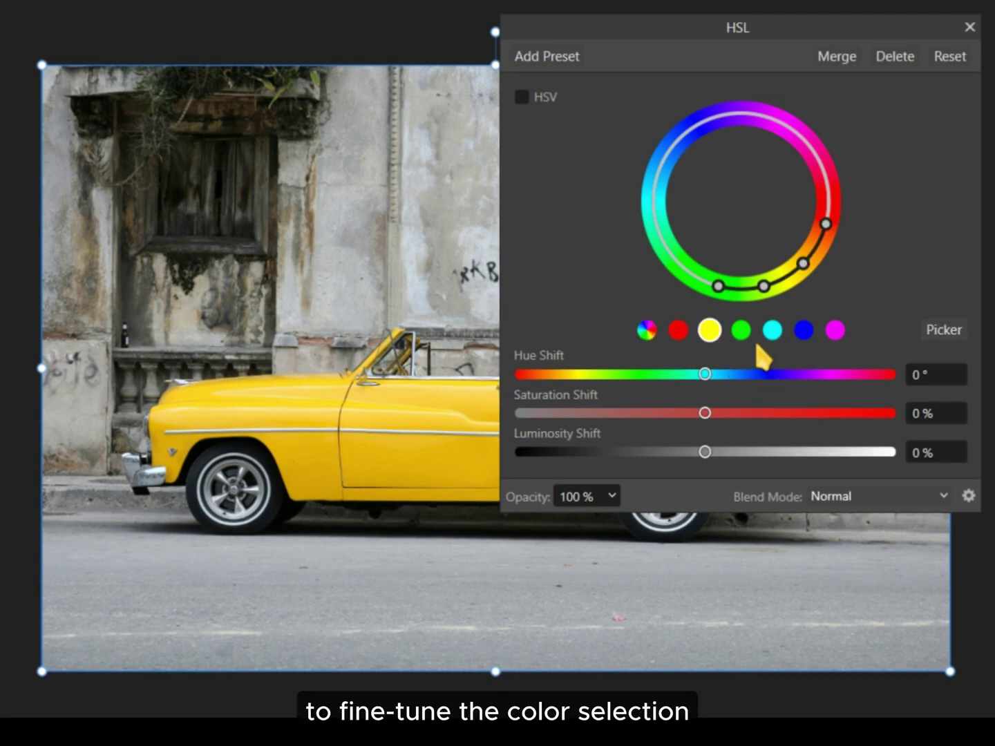
{"action": "left_click", "coordinate": [944, 332]}
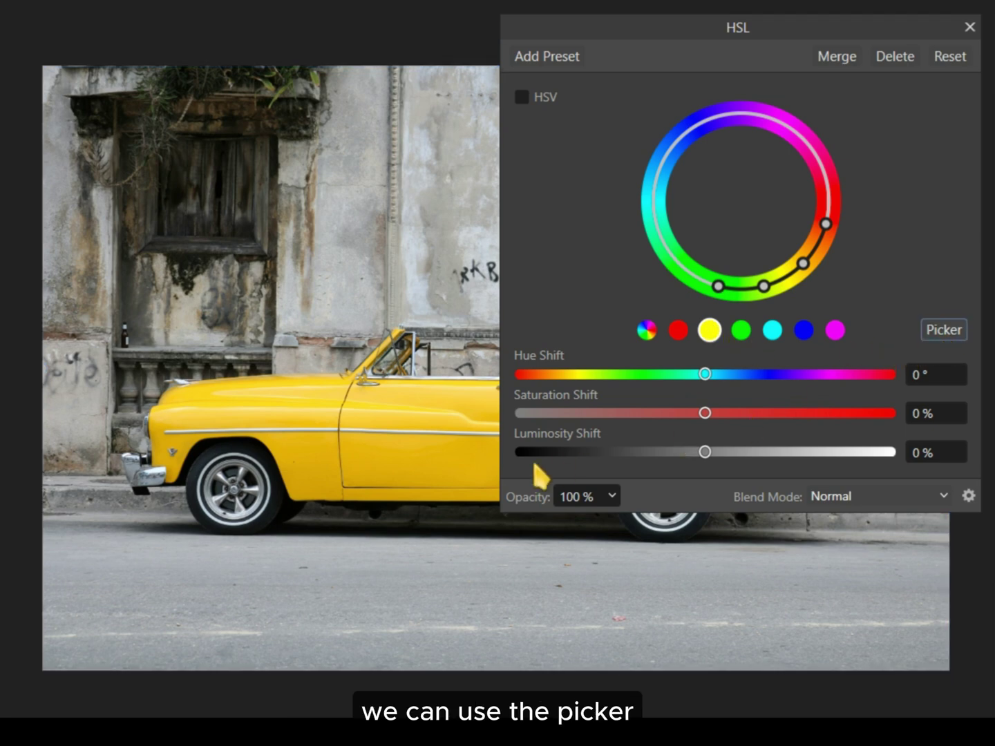
{"action": "left_click", "coordinate": [306, 448]}
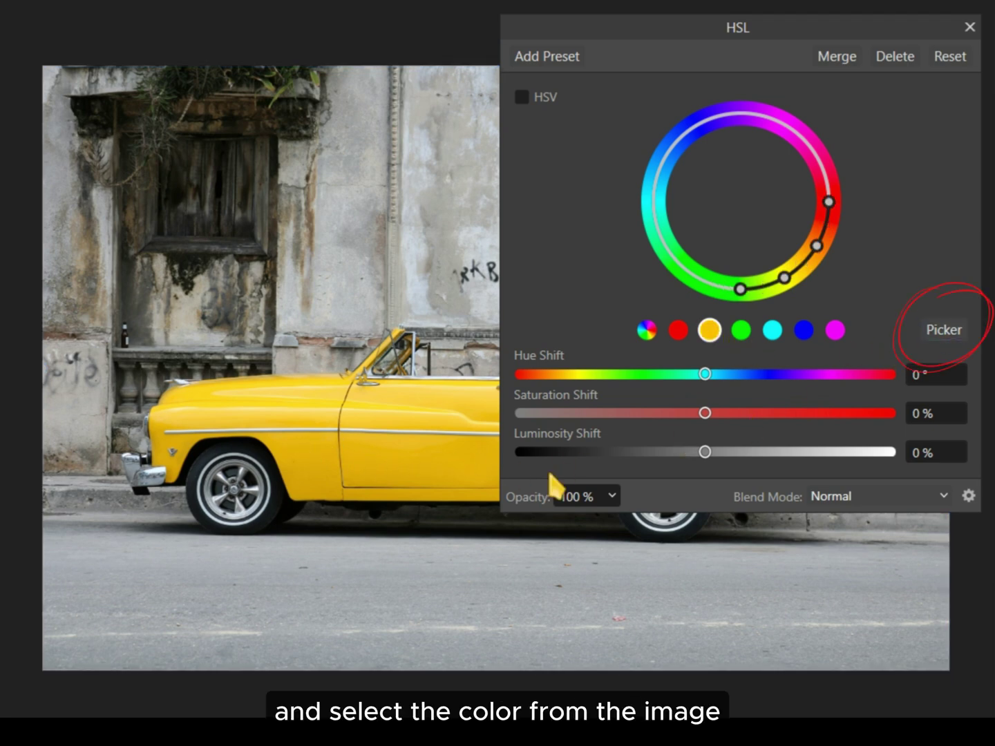
{"action": "left_click_drag", "start_coordinate": [705, 374], "coordinate": [626, 380]}
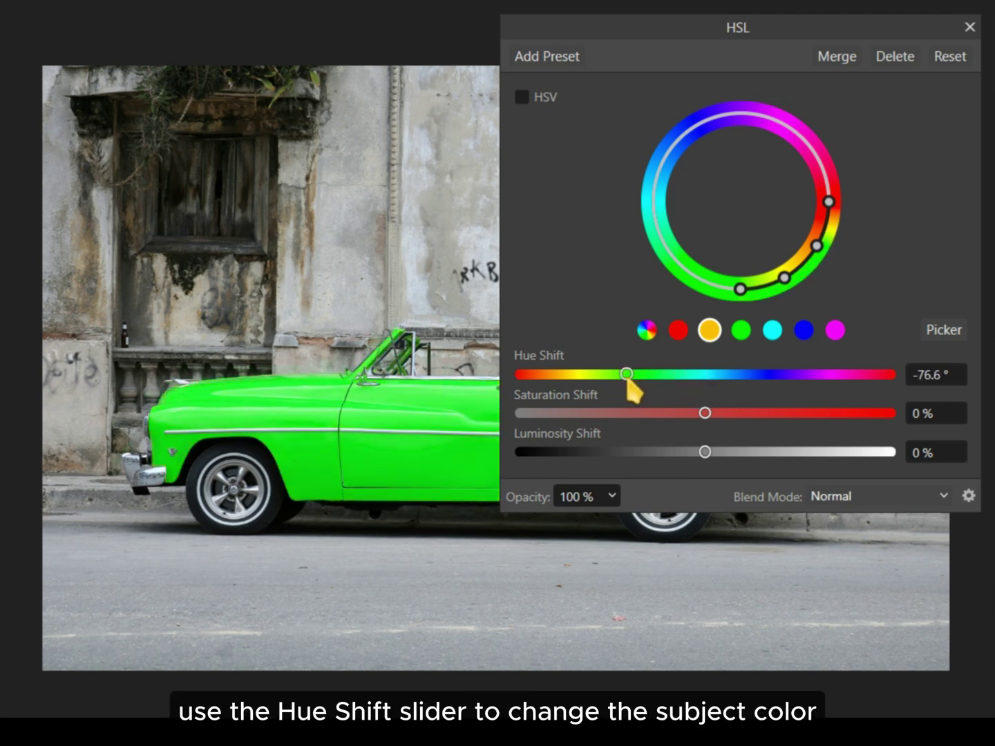
{"action": "mouse_move", "coordinate": [569, 413]}
{"action": "left_mouse_down"}
{"action": "mouse_move", "coordinate": [544, 412]}
{"action": "mouse_move", "coordinate": [614, 415]}
{"action": "mouse_move", "coordinate": [579, 413]}
{"action": "left_mouse_up"}
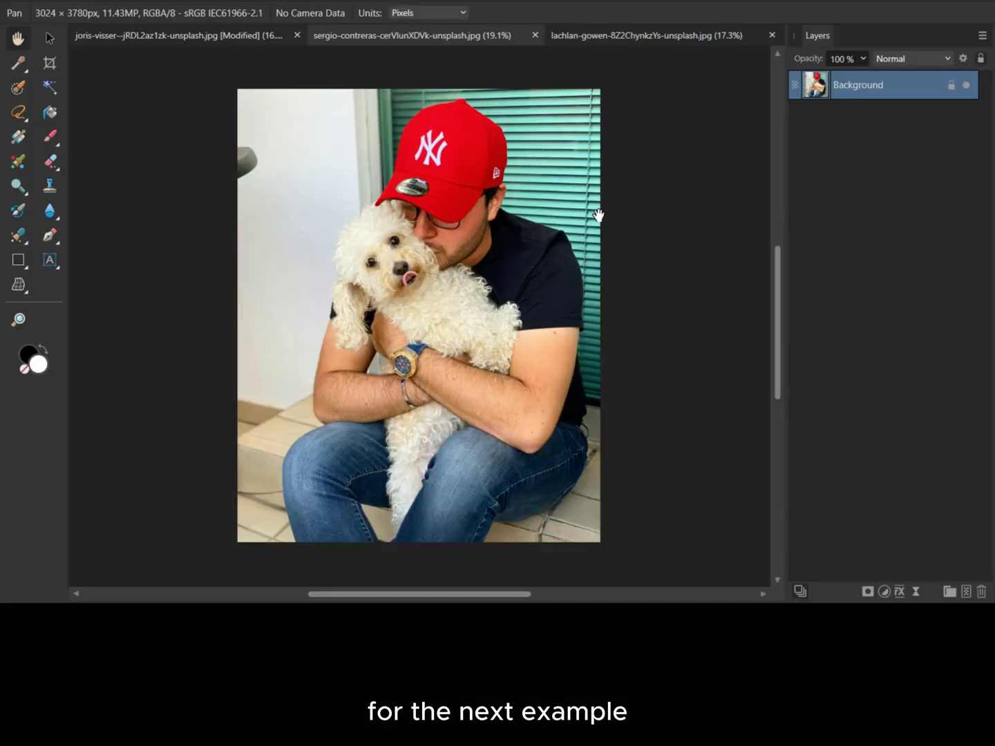
Draw a freehand selection around the red cap and add an HSL adjustment limited to it
{"action": "left_click", "coordinate": [21, 118]}
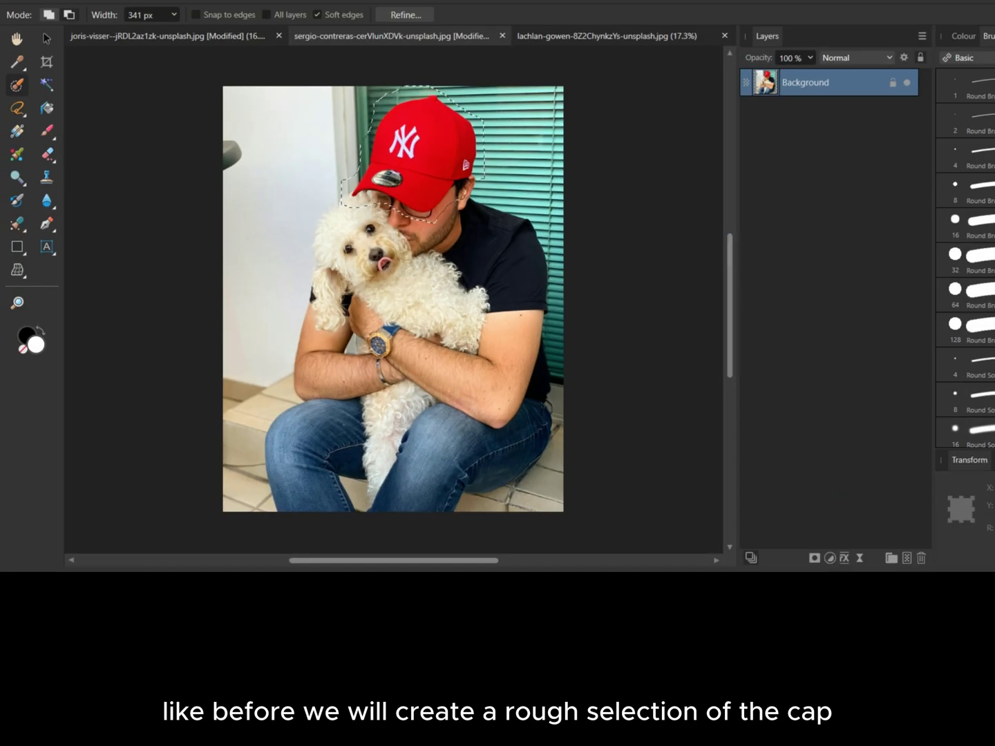
{"action": "left_click", "coordinate": [829, 558]}
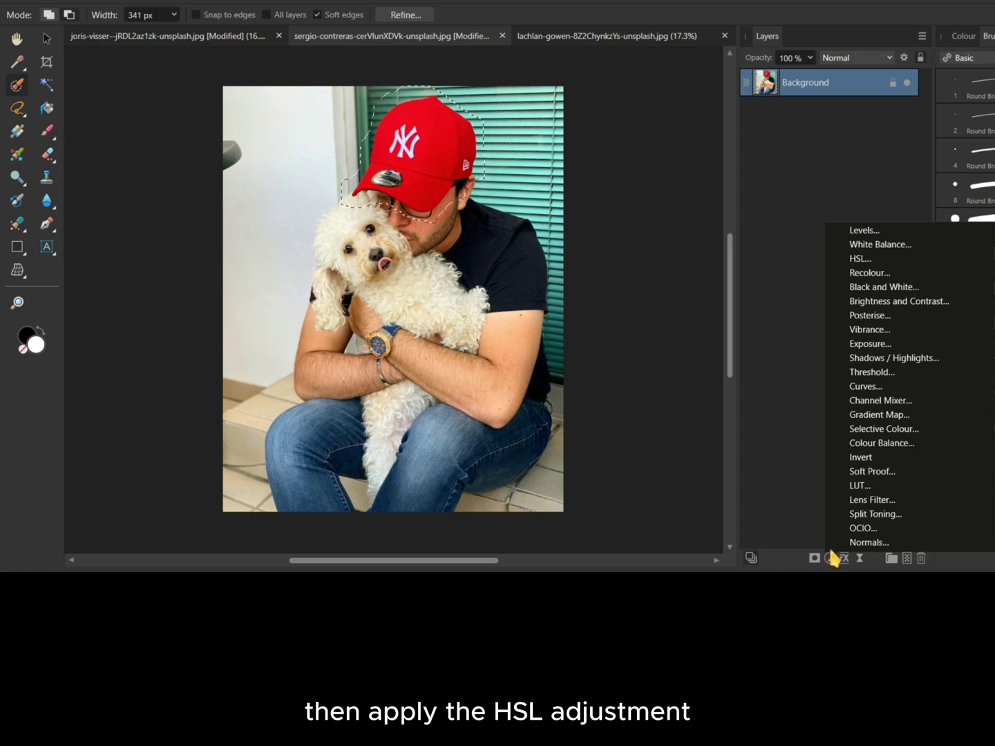
{"action": "left_click", "coordinate": [872, 259]}
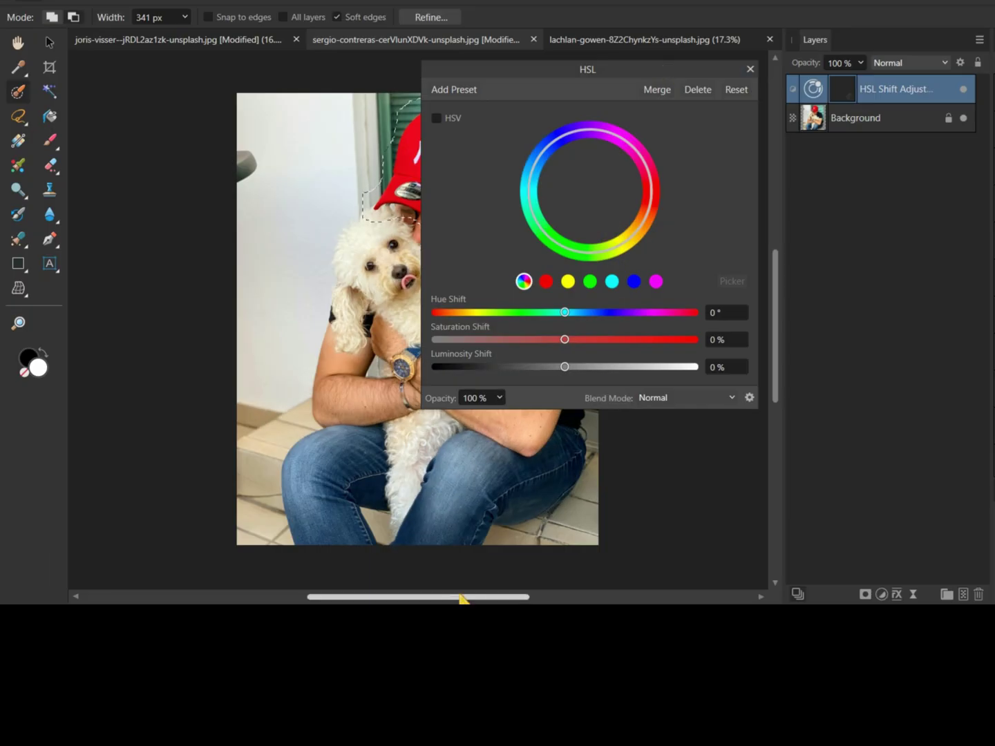
Target the red range and set Hue Shift to 79°, zoomed in on the cap
{"action": "left_click_drag", "start_coordinate": [433, 561], "coordinate": [500, 561]}
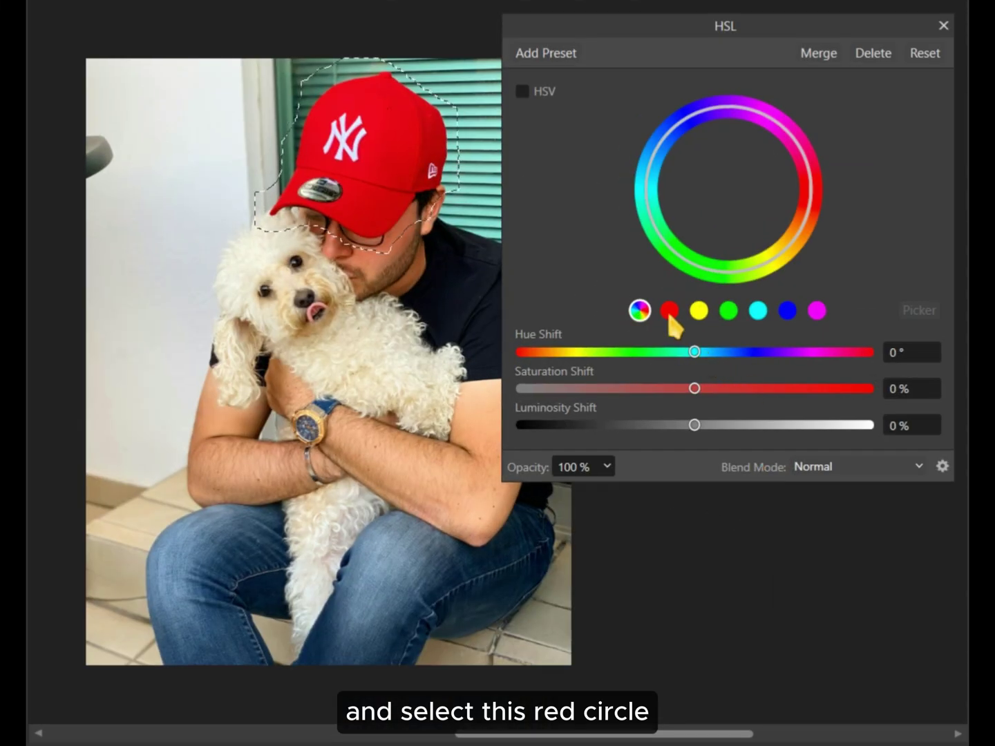
{"action": "left_click", "coordinate": [668, 314]}
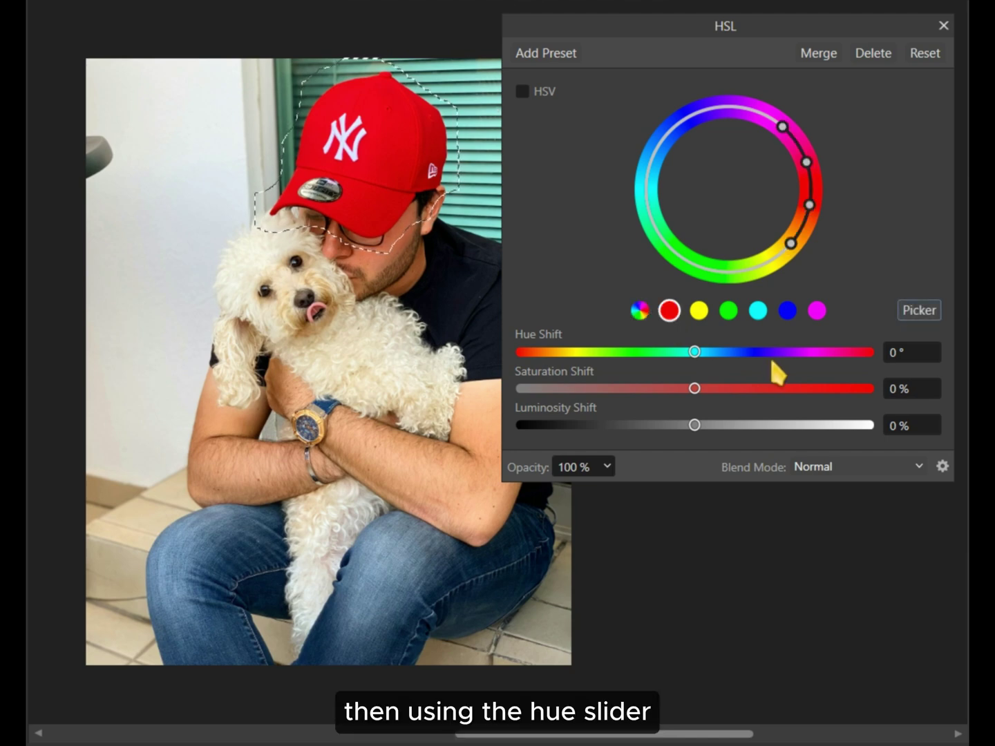
{"action": "mouse_move", "coordinate": [769, 354]}
{"action": "left_mouse_down"}
{"action": "mouse_move", "coordinate": [794, 357]}
{"action": "mouse_move", "coordinate": [765, 354]}
{"action": "mouse_move", "coordinate": [776, 353]}
{"action": "left_mouse_up"}
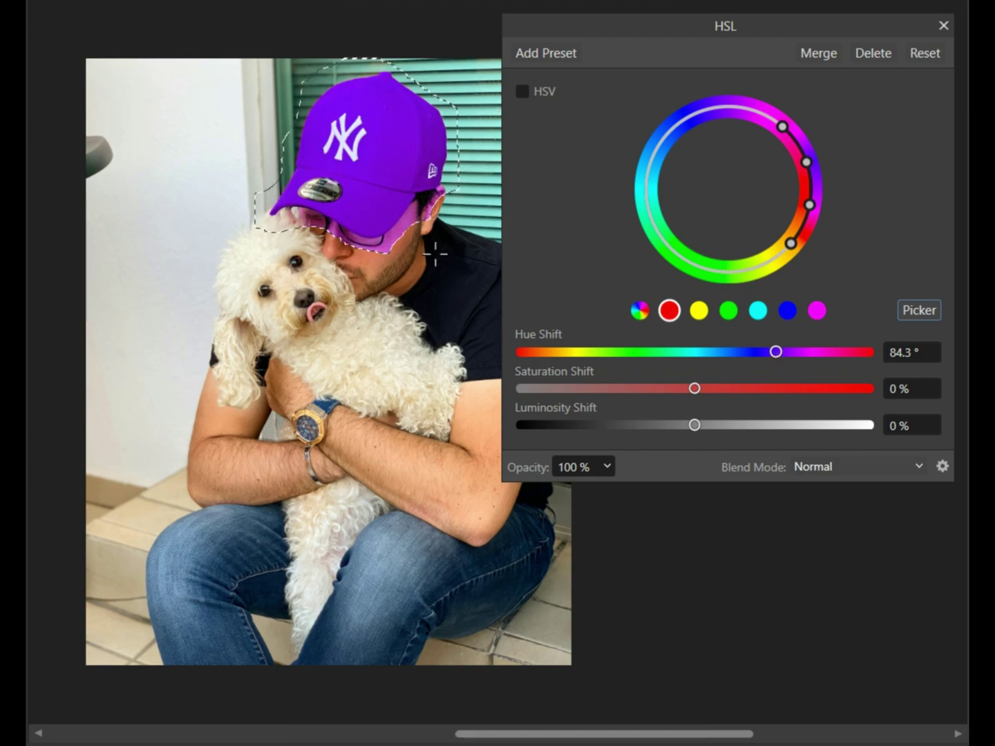
{"action": "scroll", "coordinate": [435, 254], "scroll_direction": "up", "scroll_amount": 5}
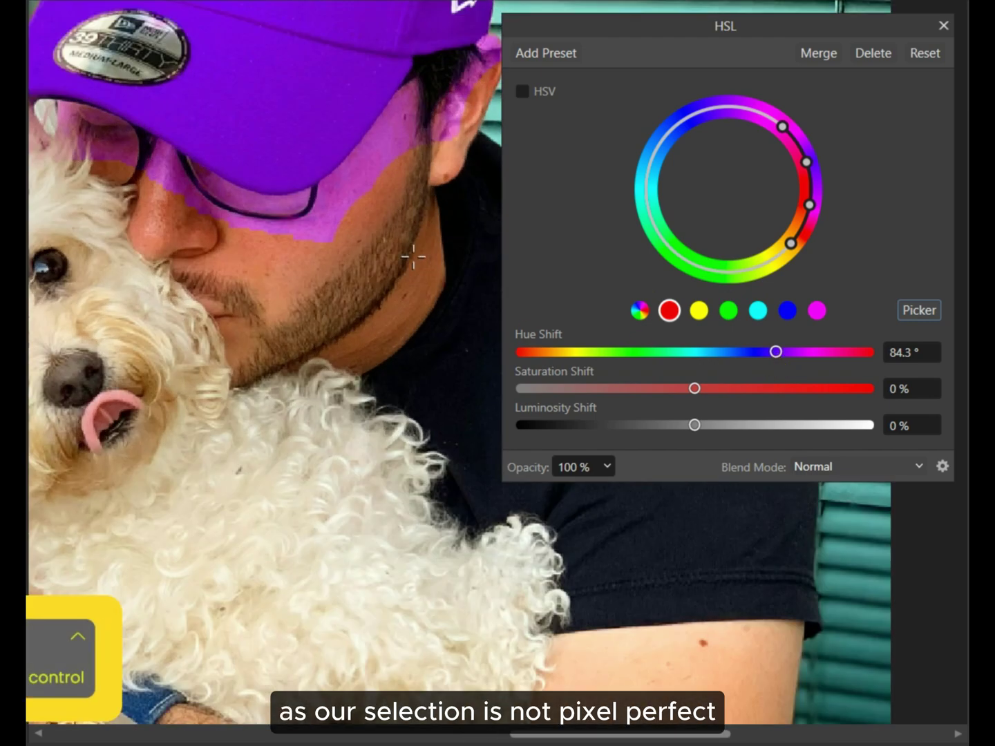
{"action": "scroll", "coordinate": [288, 237], "scroll_direction": "up", "scroll_amount": 5}
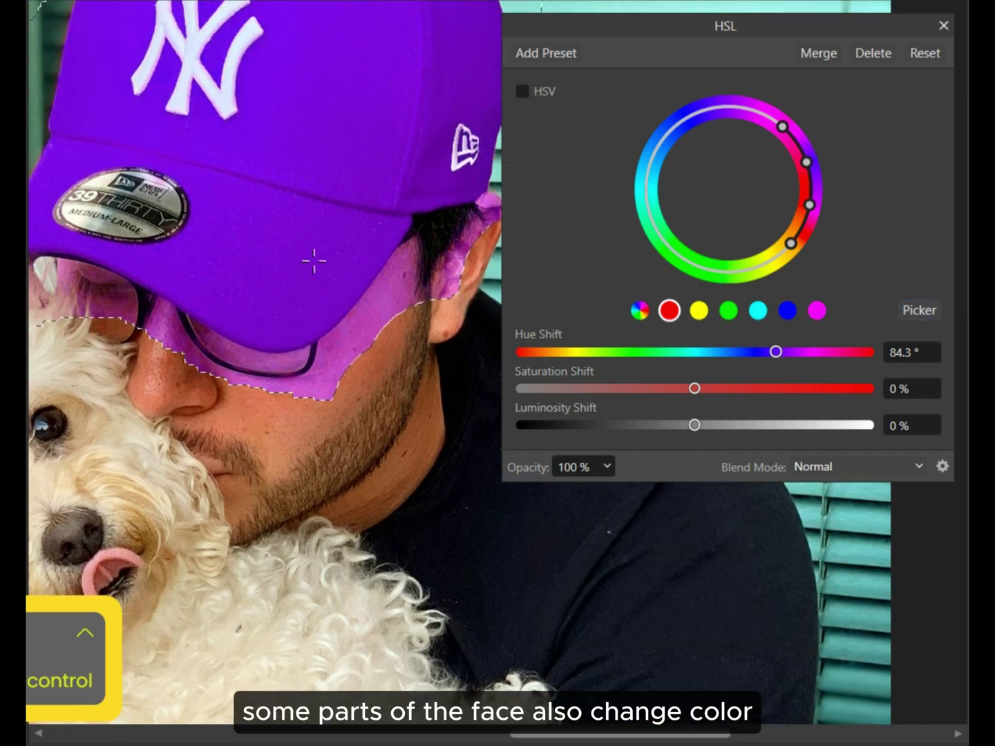
{"action": "left_click_drag", "start_coordinate": [314, 261], "coordinate": [360, 269]}
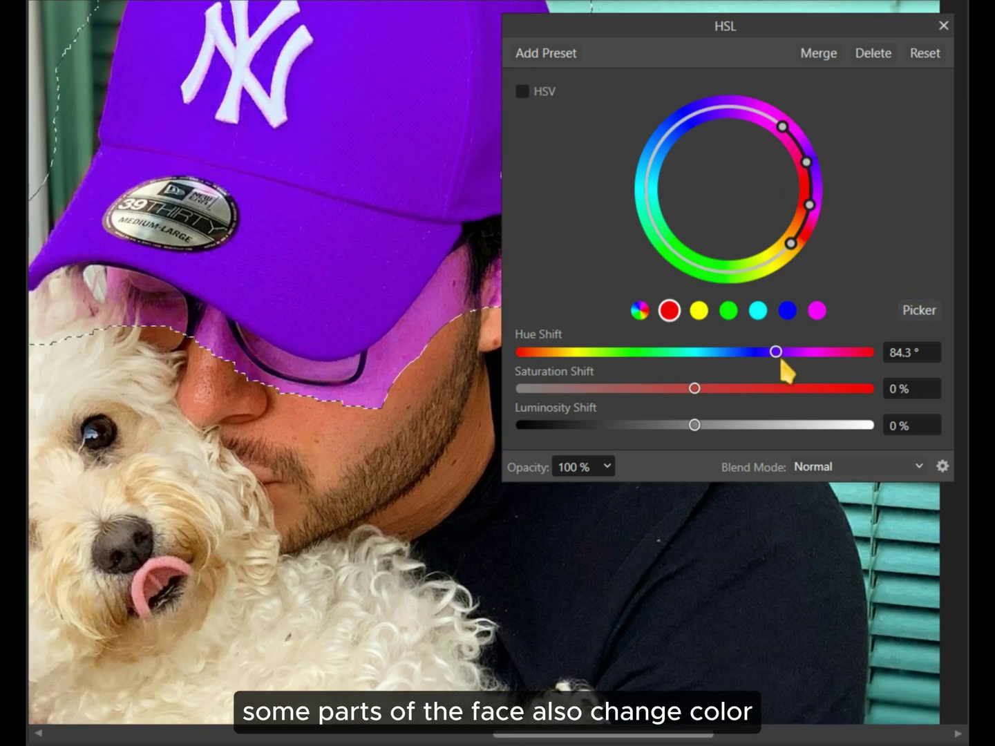
{"action": "left_click_drag", "start_coordinate": [624, 353], "coordinate": [769, 349]}
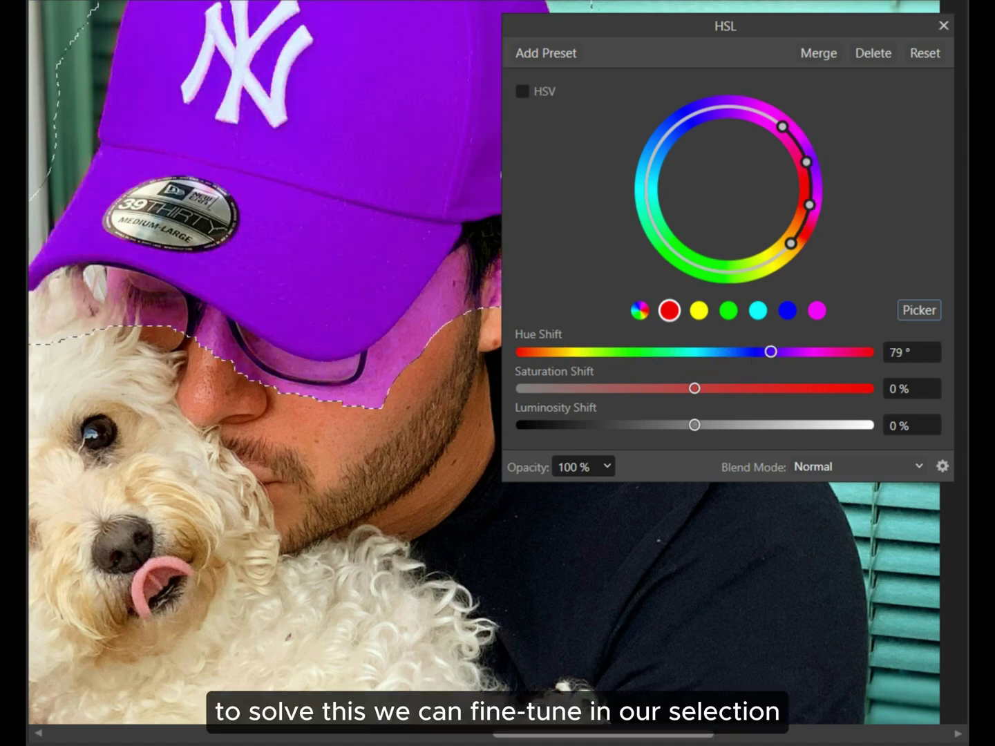
Deselect the cap selection with Ctrl+D, keeping the HSL dialog open
{"action": "key", "text": "ctrl+d"}
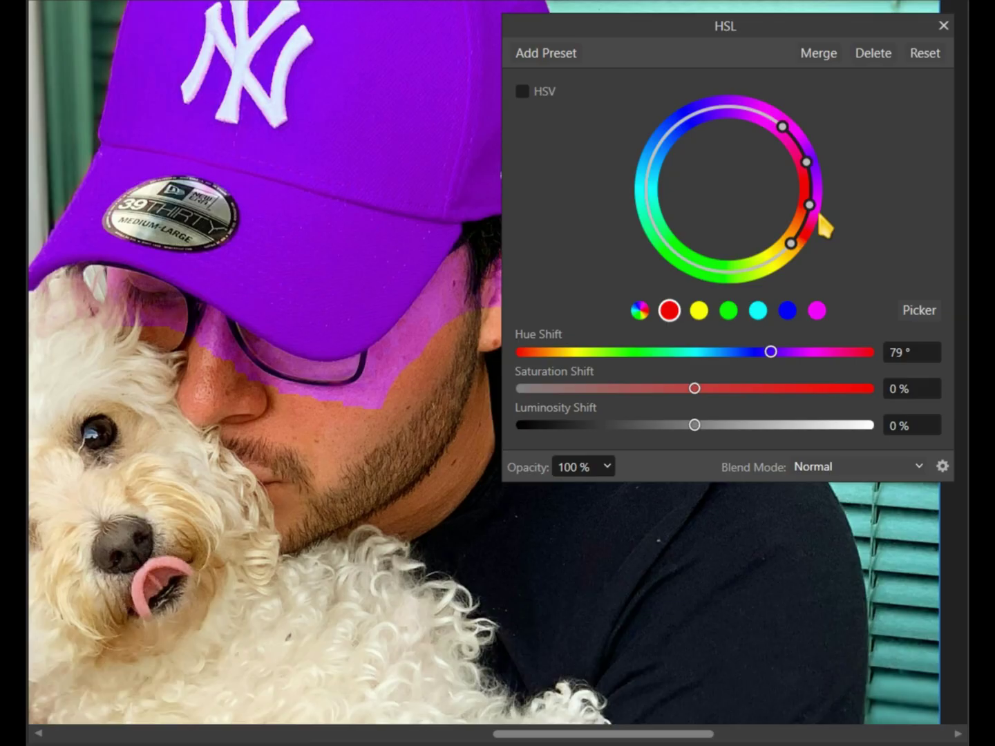
Narrow the red range nodes on the hue wheel until the face no longer turns pink
{"action": "mouse_move", "coordinate": [795, 246]}
{"action": "left_mouse_down"}
{"action": "mouse_move", "coordinate": [820, 236]}
{"action": "mouse_move", "coordinate": [810, 258]}
{"action": "left_mouse_up"}
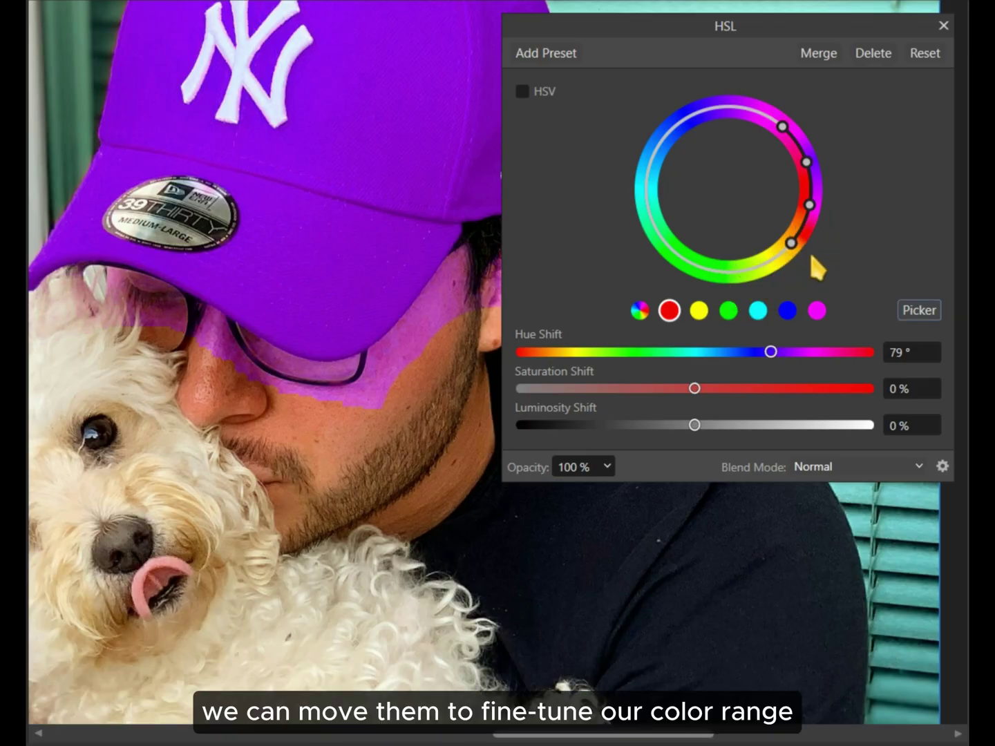
{"action": "left_click_drag", "start_coordinate": [813, 209], "coordinate": [822, 186]}
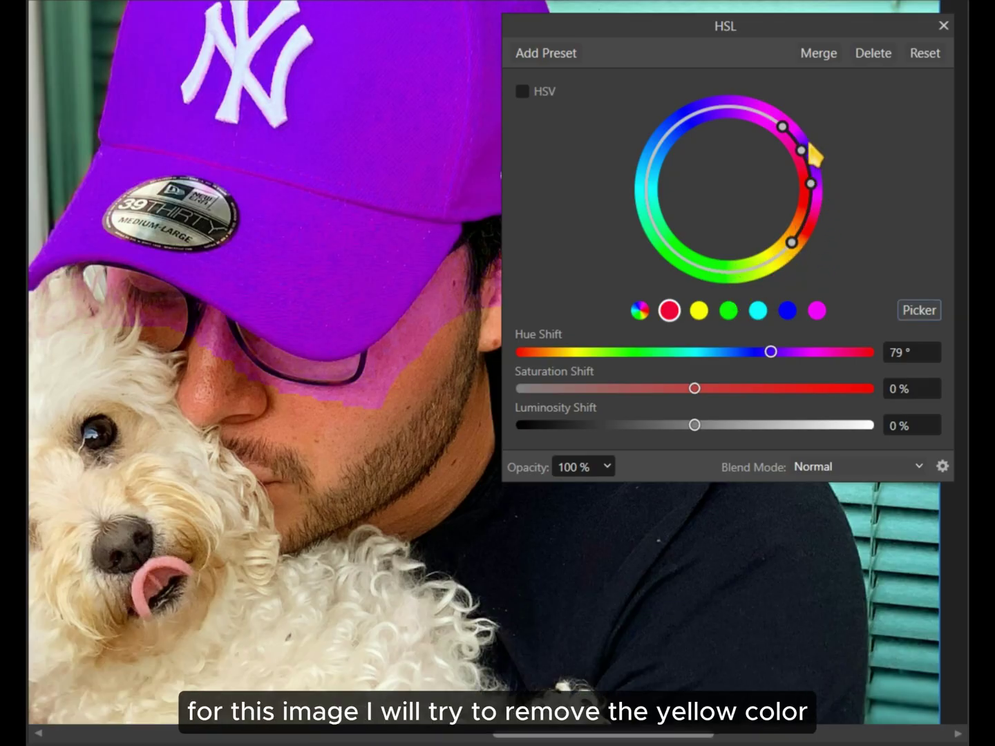
{"action": "left_click_drag", "start_coordinate": [801, 236], "coordinate": [815, 212]}
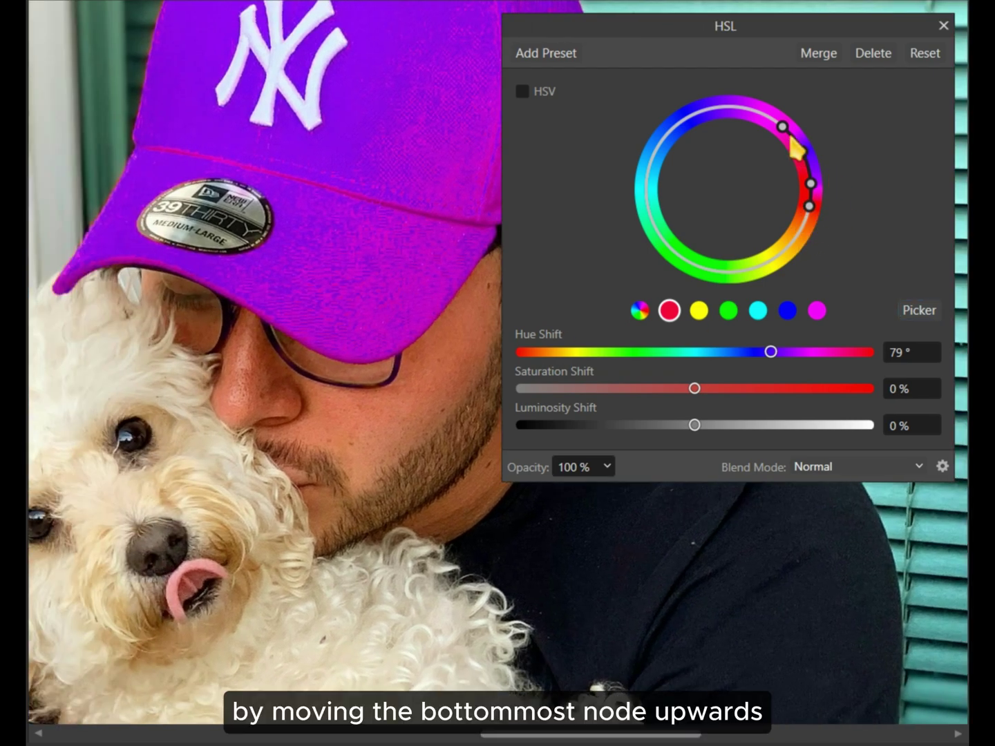
{"action": "left_click_drag", "start_coordinate": [782, 127], "coordinate": [812, 177]}
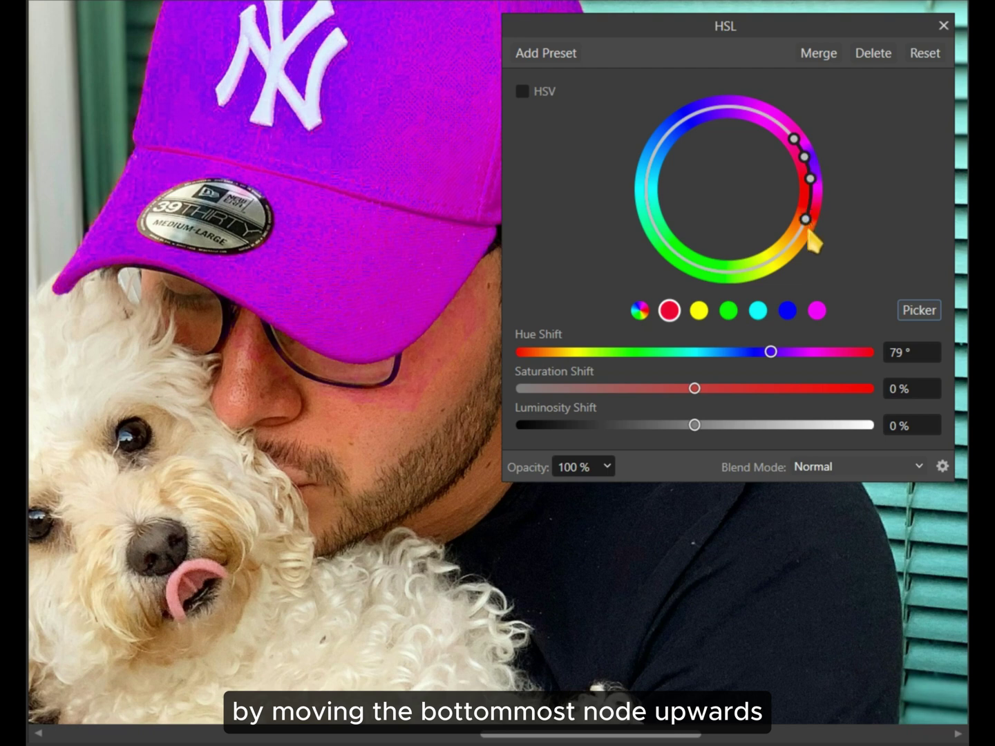
{"action": "left_click_drag", "start_coordinate": [824, 218], "coordinate": [823, 214]}
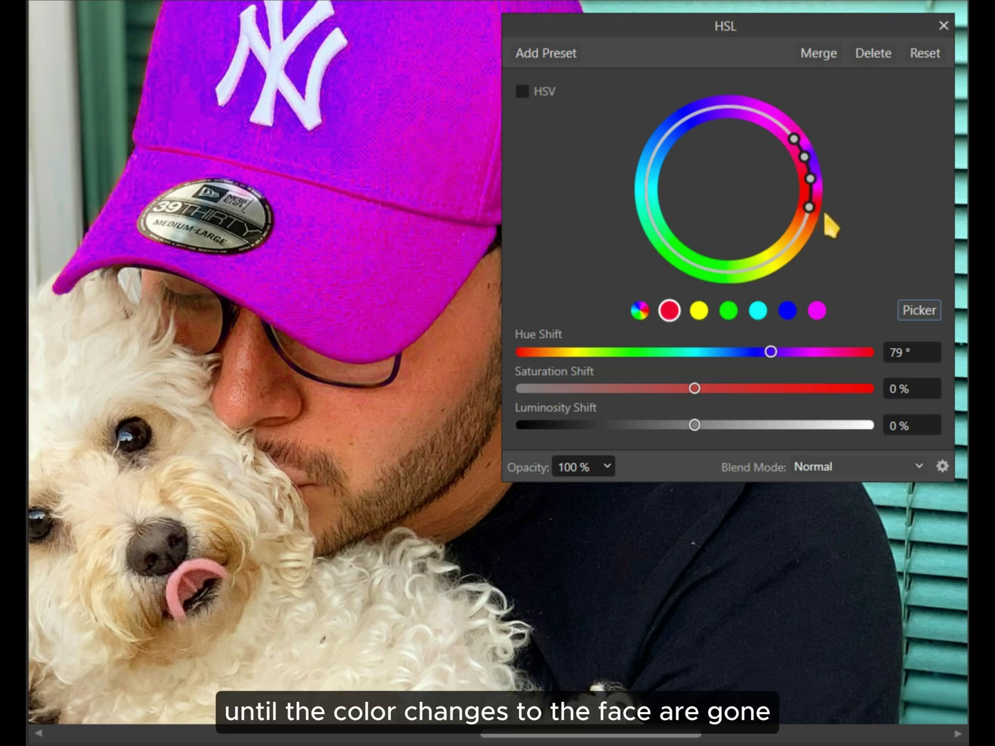
{"action": "left_click_drag", "start_coordinate": [794, 139], "coordinate": [778, 123]}
Set the cap's Hue Shift to -60° to make it yellow, then zoom out
{"action": "left_click", "coordinate": [743, 352]}
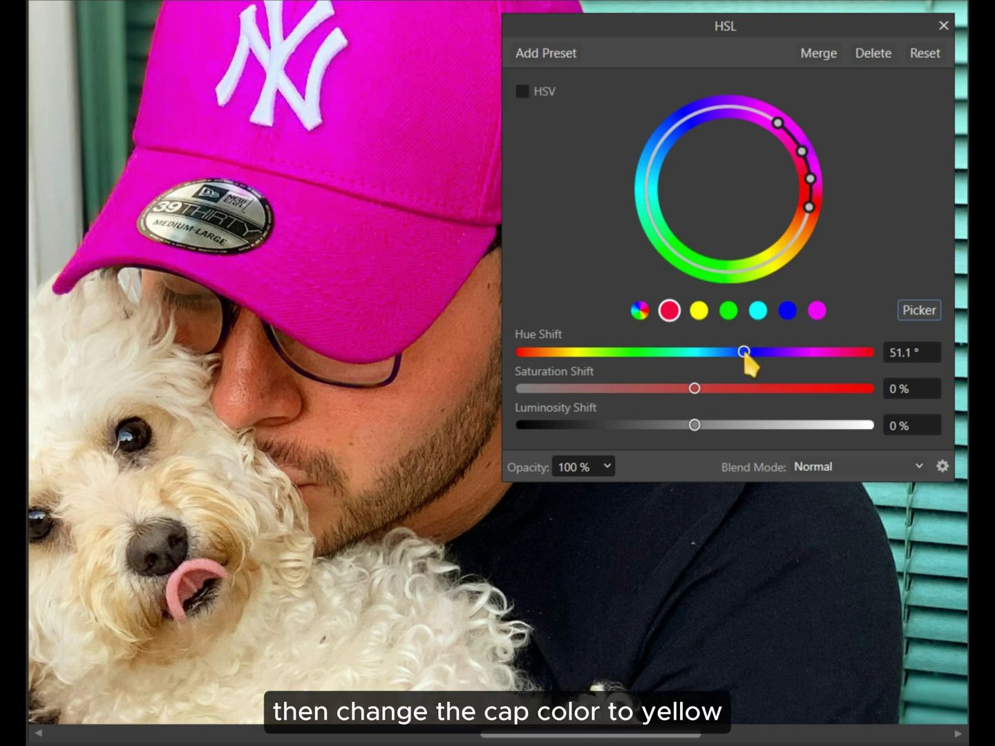
{"action": "left_click_drag", "start_coordinate": [744, 352], "coordinate": [695, 351]}
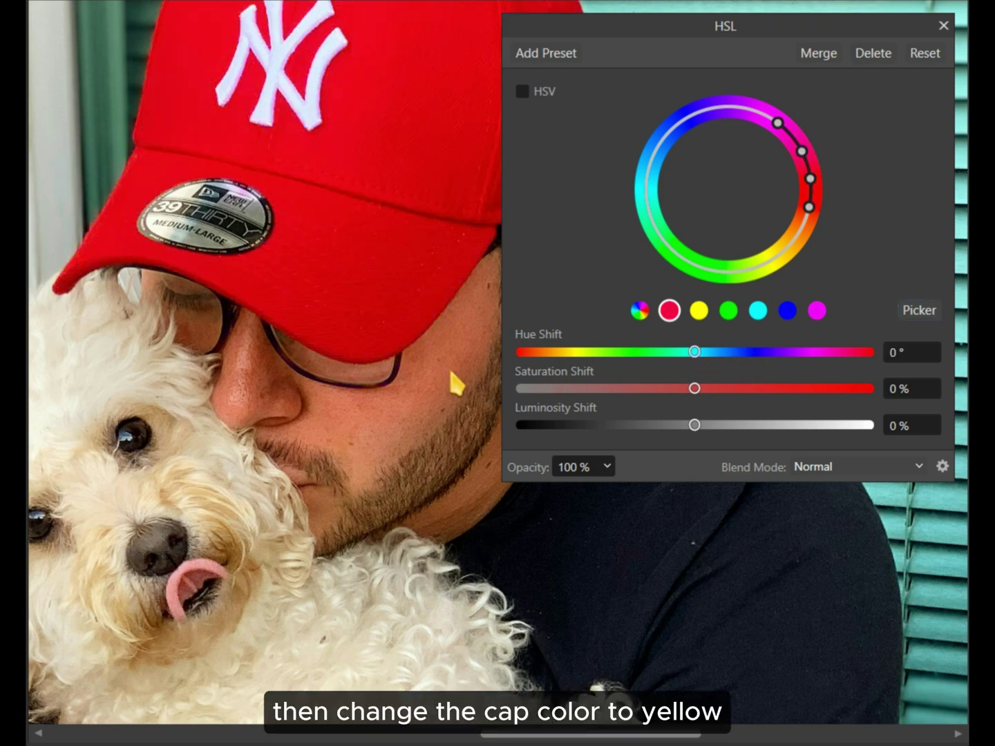
{"action": "left_click", "coordinate": [637, 352]}
{"action": "scroll", "coordinate": [435, 301], "scroll_direction": "down", "scroll_amount": 4}
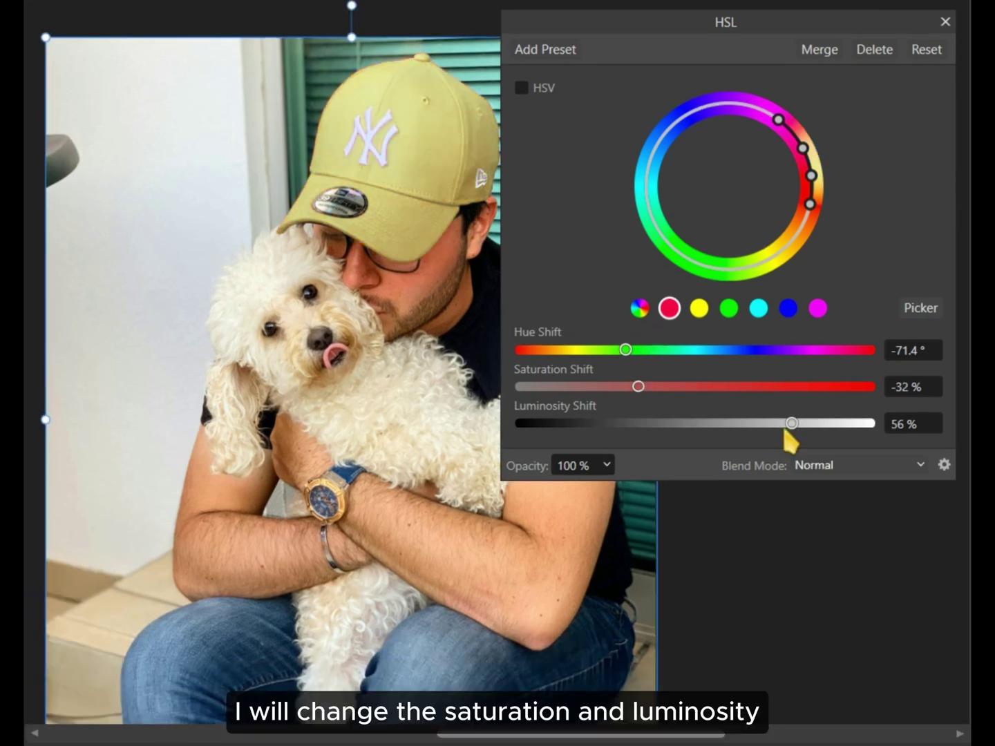
{"action": "left_click_drag", "start_coordinate": [787, 425], "coordinate": [860, 401]}
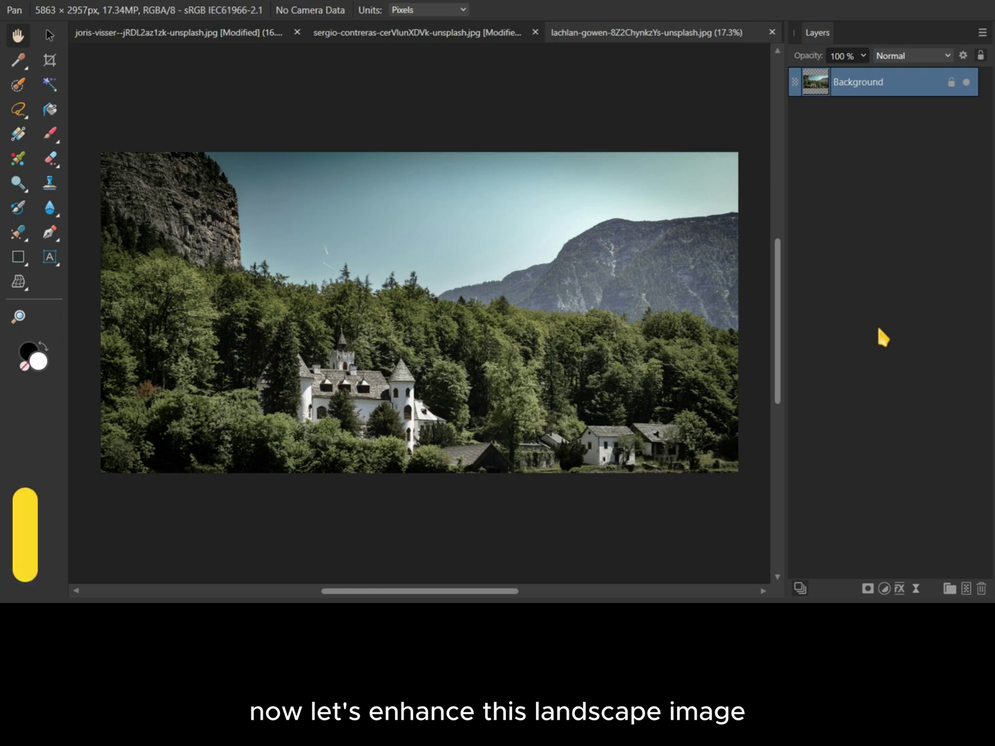
Duplicate the landscape Background, hide the original, and add Levels with black 15% and white 86%
{"action": "key", "text": "ctrl+j"}
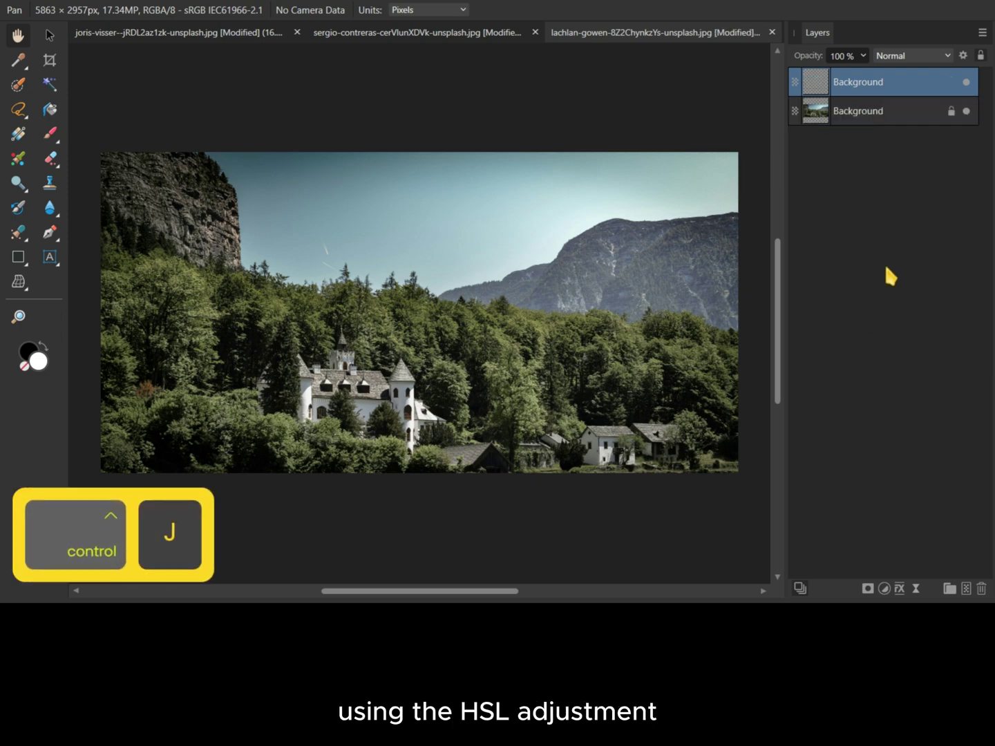
{"action": "left_click", "coordinate": [966, 112]}
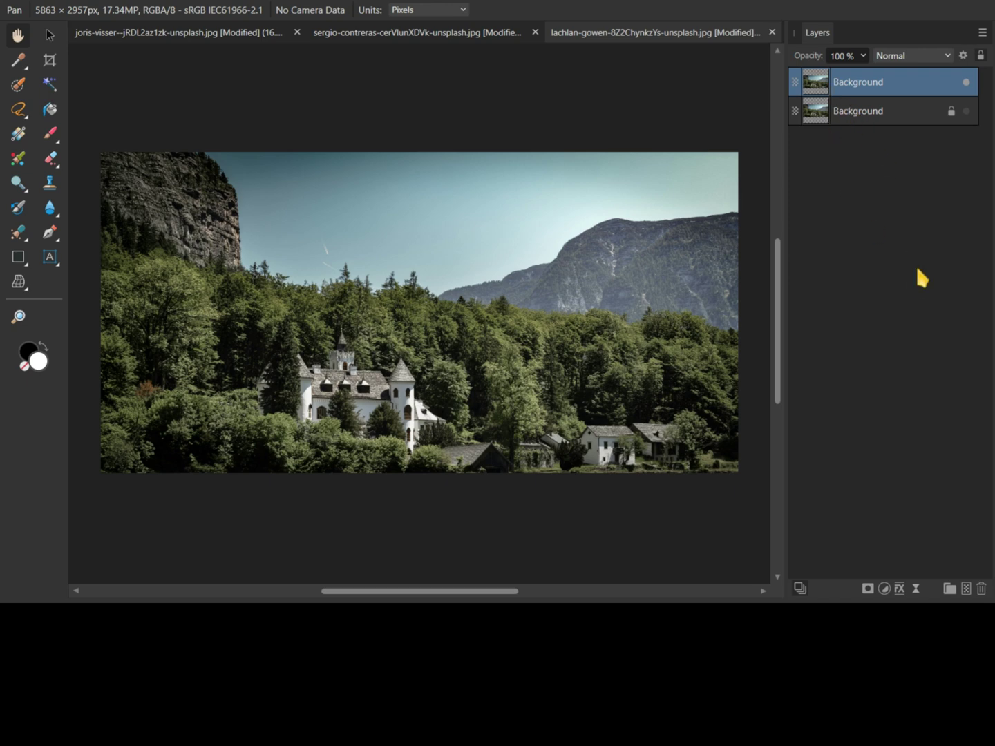
{"action": "left_click", "coordinate": [884, 588]}
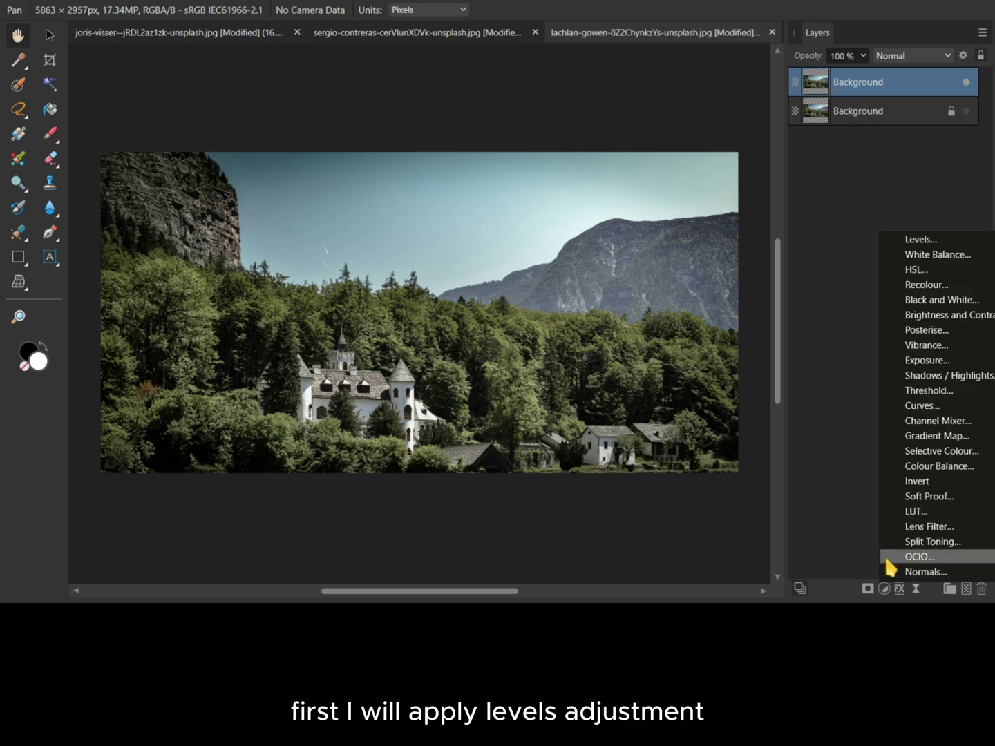
{"action": "left_click", "coordinate": [925, 241]}
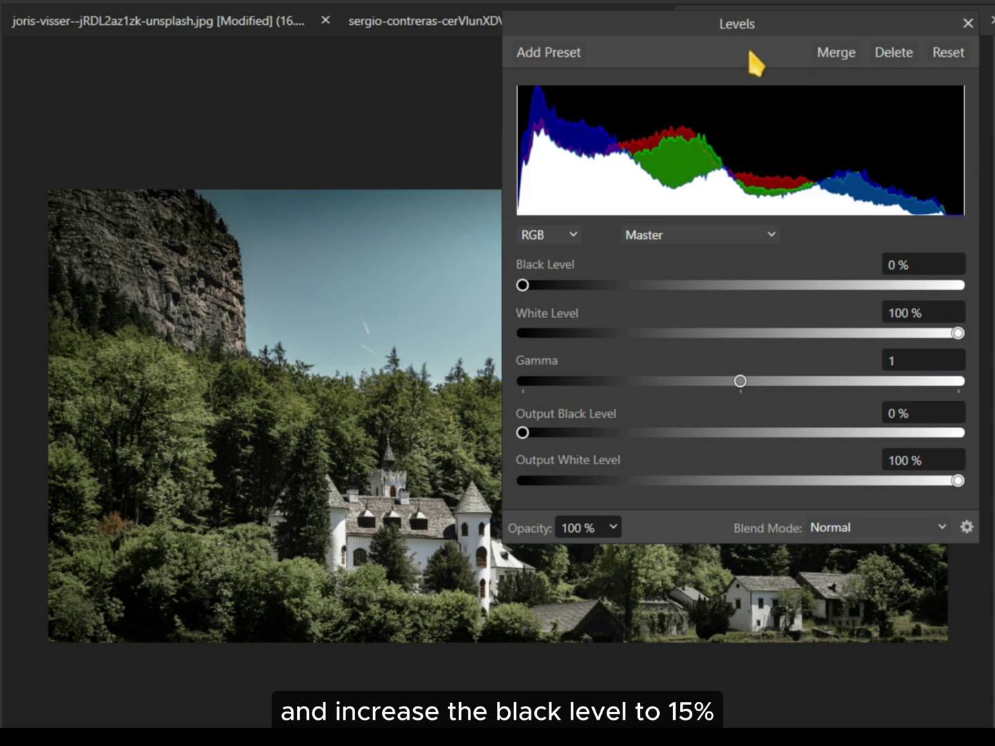
{"action": "left_click_drag", "start_coordinate": [524, 285], "coordinate": [586, 285]}
{"action": "left_click_drag", "start_coordinate": [958, 333], "coordinate": [857, 333]}
{"action": "left_click", "coordinate": [968, 23]}
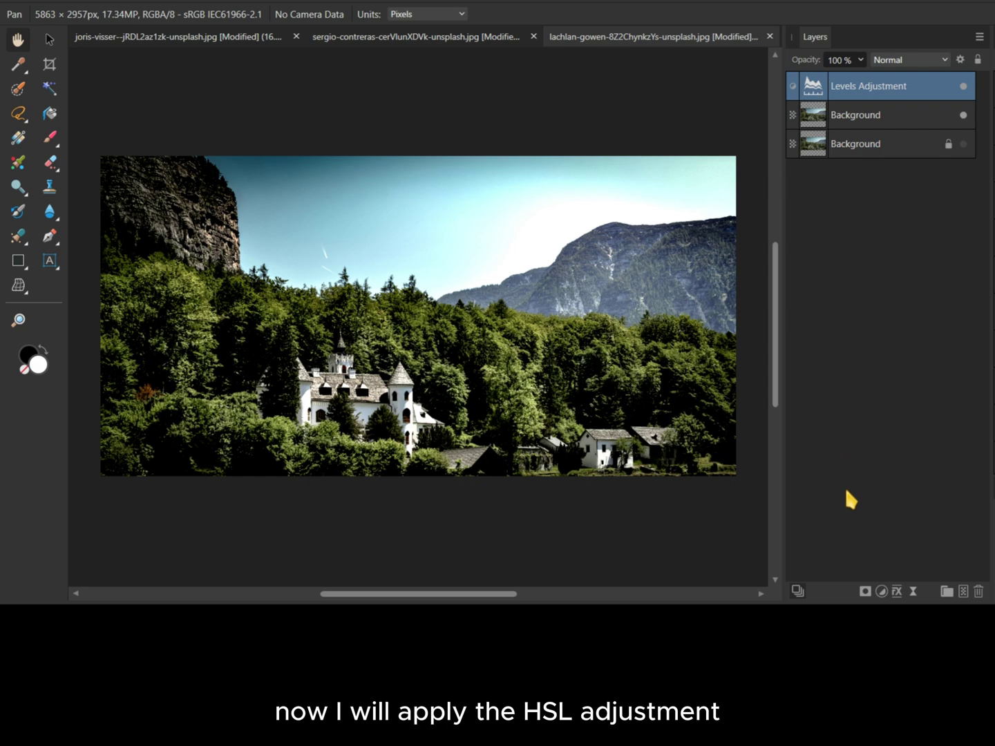
Add an HSL Shift adjustment targeting the yellow range, with the colour sampled from the trees
{"action": "left_click", "coordinate": [881, 591]}
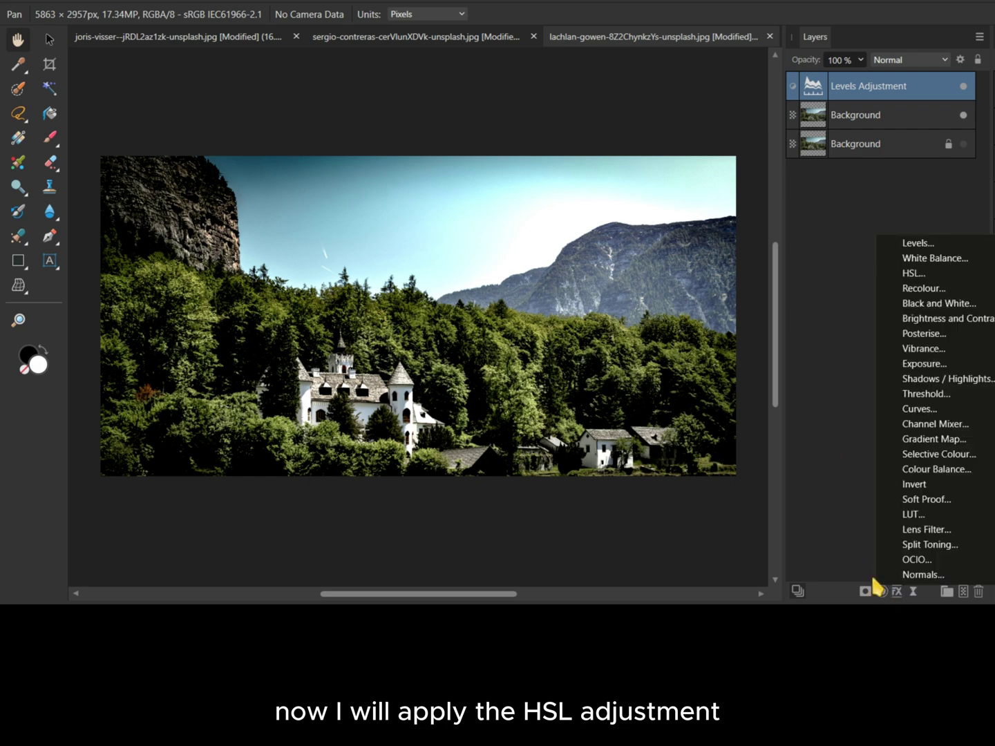
{"action": "left_click", "coordinate": [915, 277]}
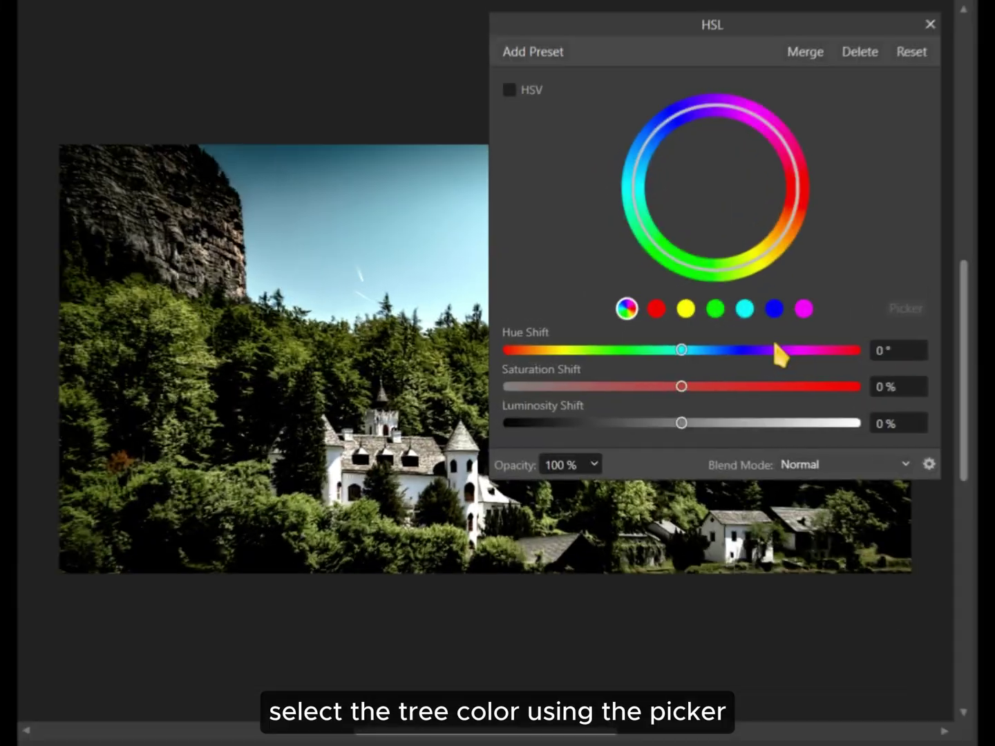
{"action": "left_click", "coordinate": [568, 278]}
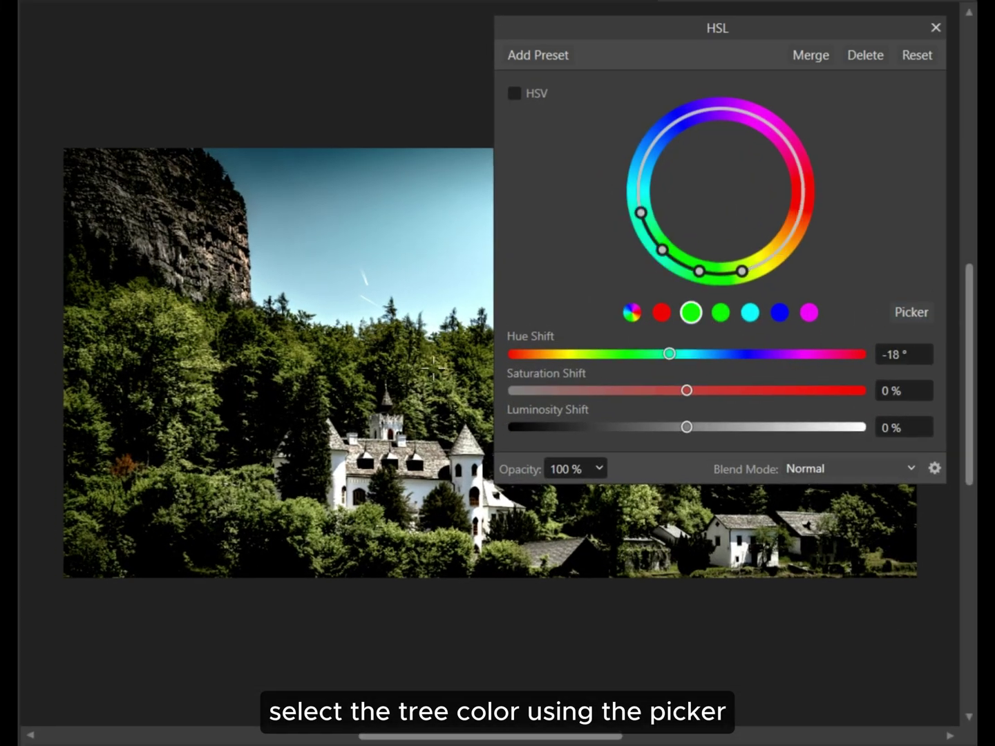
{"action": "left_click", "coordinate": [437, 370]}
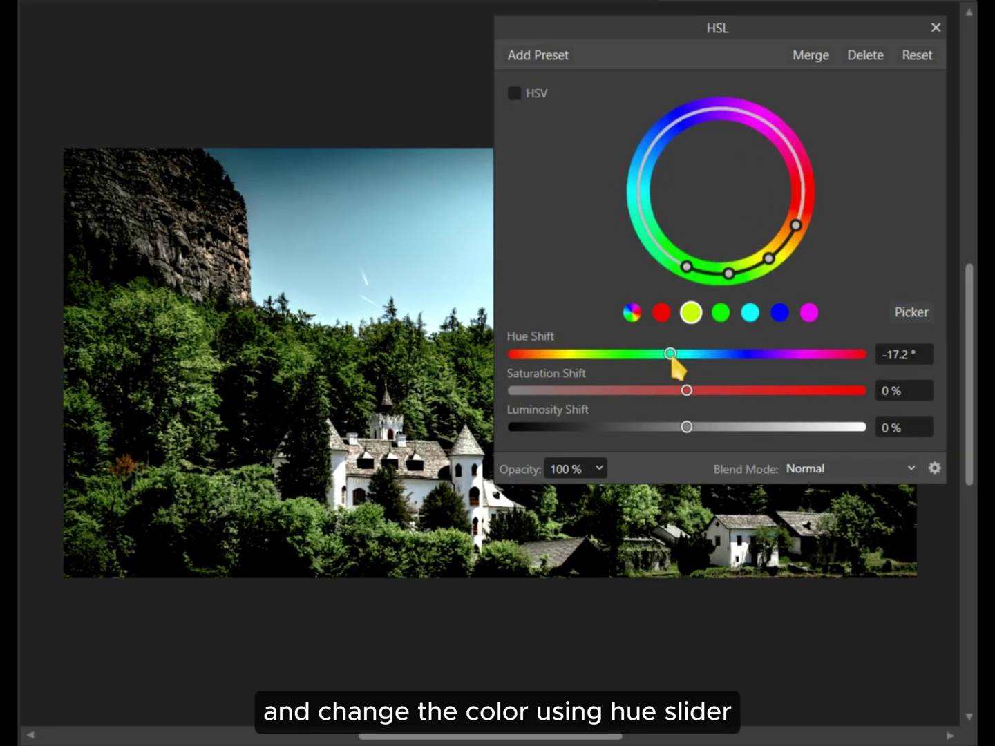